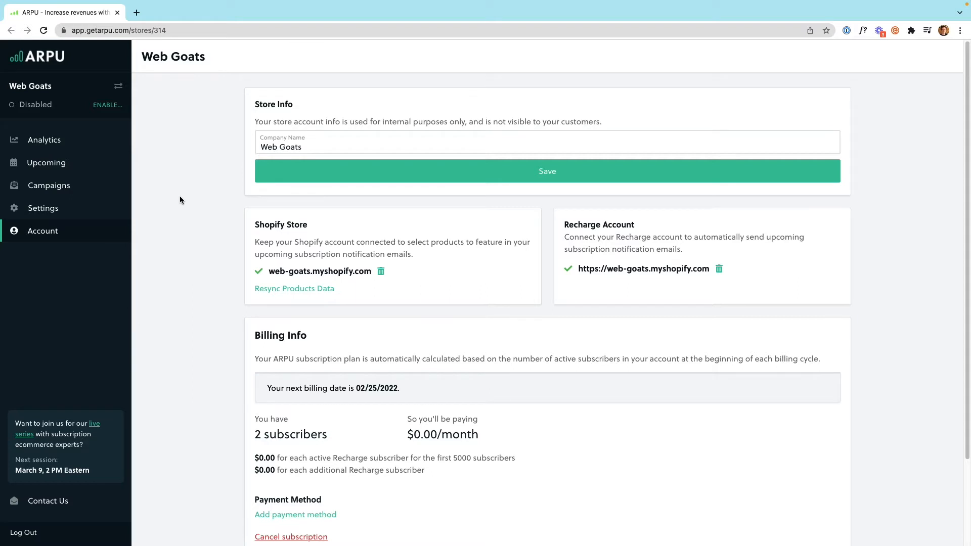
# Step: Start a new custom campaign for the store and name it "Silly Goat Subscription"
pyautogui.click(107, 190)
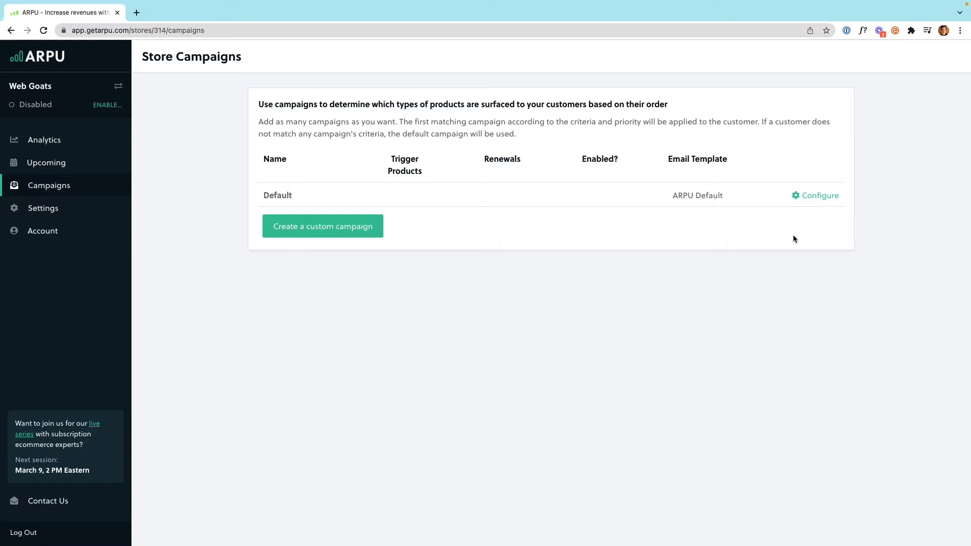
pyautogui.click(373, 238)
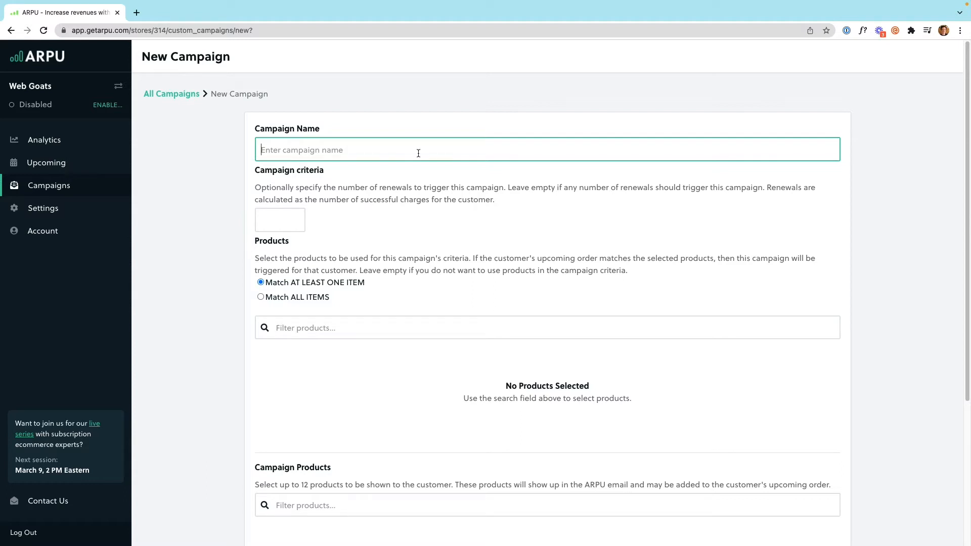
pyautogui.write('Silly Goat Subscription')
pyautogui.click(343, 175)
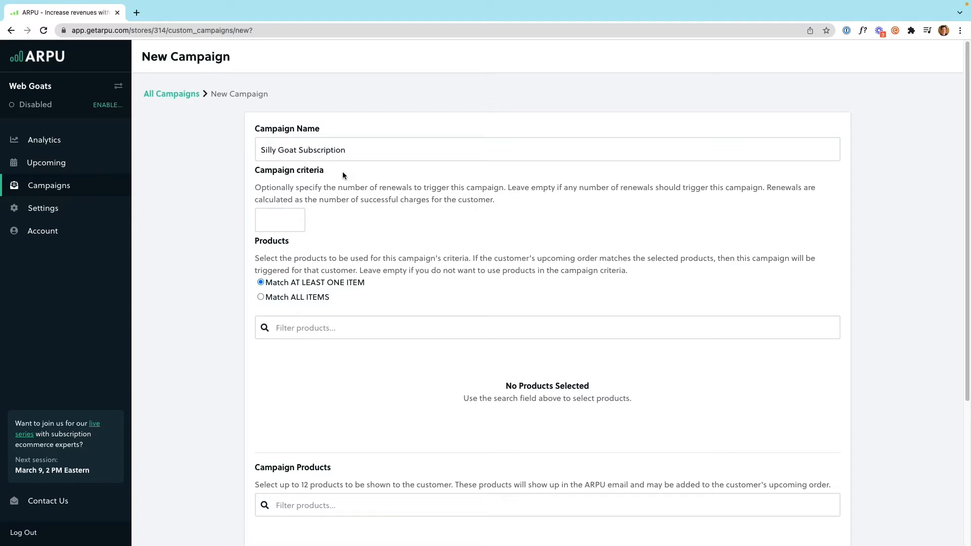
pyautogui.click(296, 218)
pyautogui.click(296, 219)
pyautogui.click(298, 224)
pyautogui.click(297, 223)
pyautogui.press('BackSpace')
# Step: Add the Silly Goat product to the campaign's criteria as a matching product
pyautogui.scroll(-1, 395, 229)
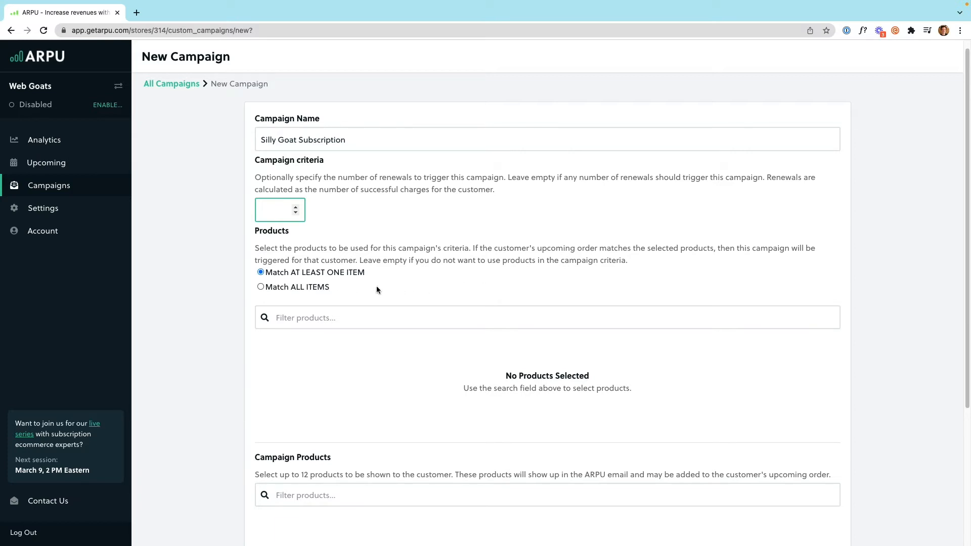
pyautogui.scroll(-1, 409, 289)
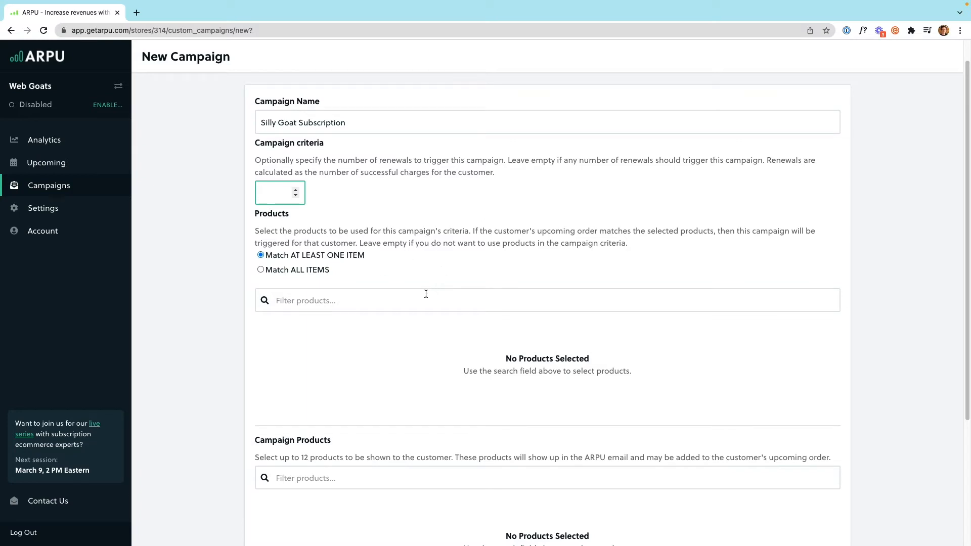
pyautogui.scroll(-1, 420, 293)
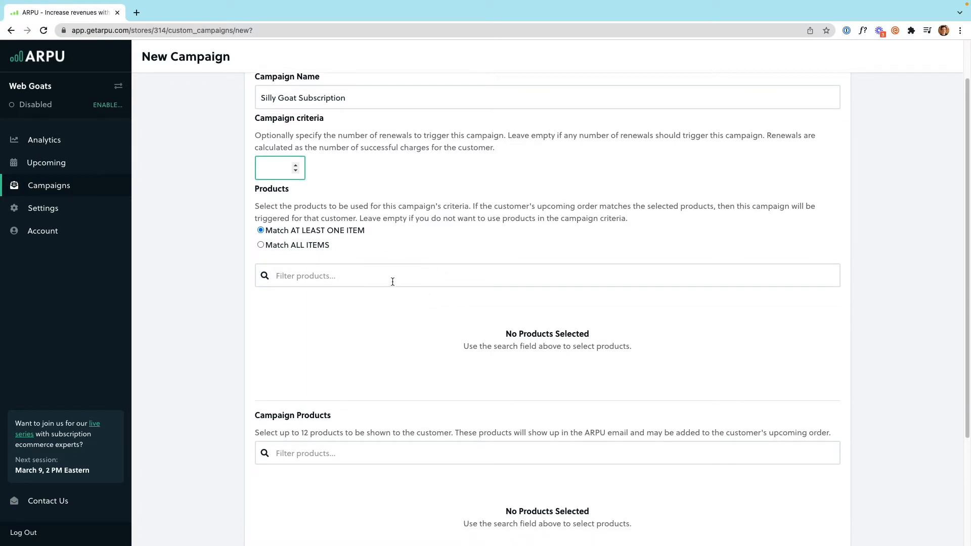
pyautogui.click(328, 279)
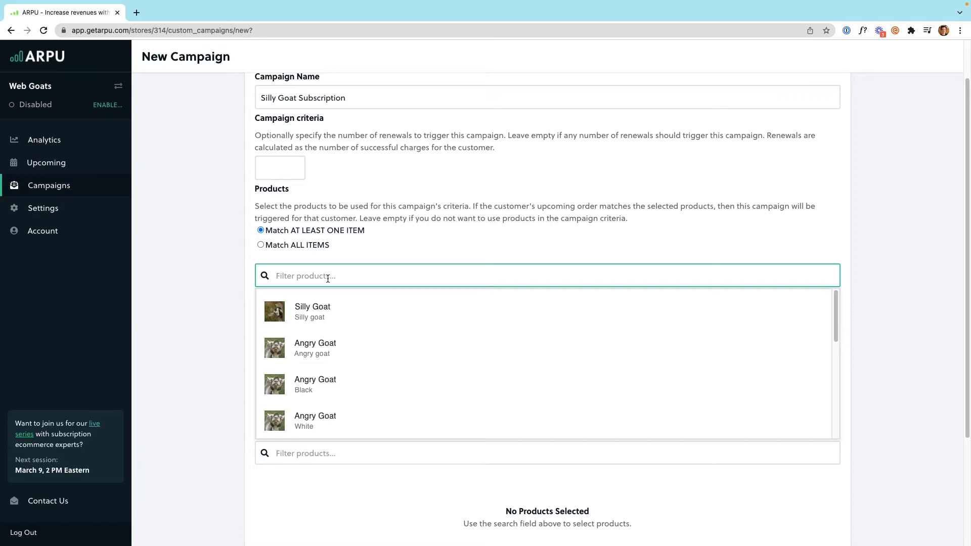
pyautogui.click(459, 317)
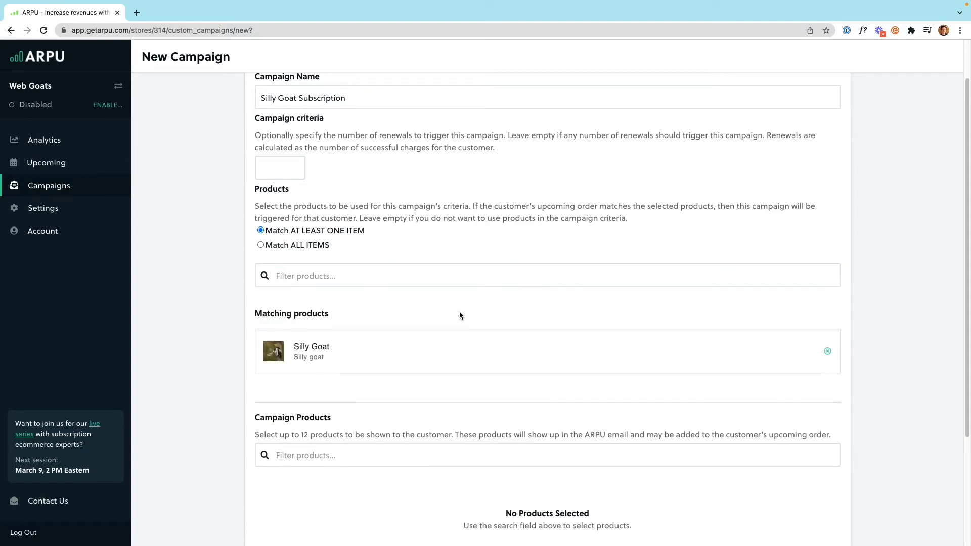
# Step: Add Angry Goat and Baby Goat, each with all variants, as the campaign products shown to the customer
pyautogui.scroll(-1, 472, 308)
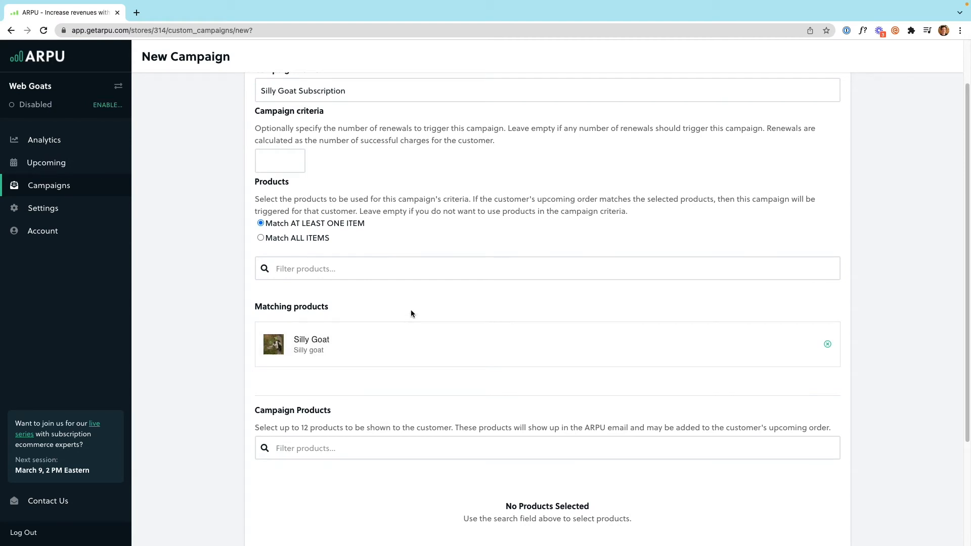
pyautogui.scroll(1, 914, 268)
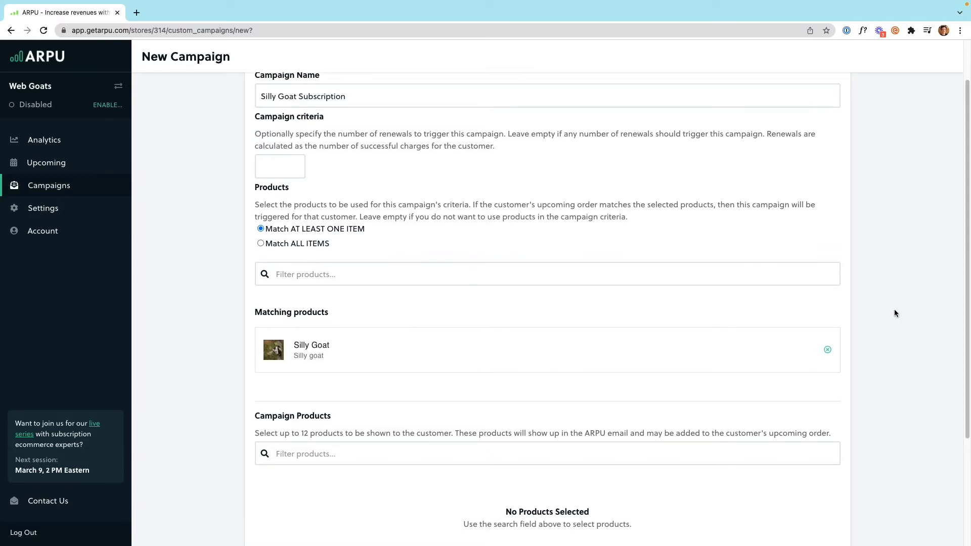
pyautogui.scroll(-2, 893, 308)
pyautogui.scroll(-4, 901, 318)
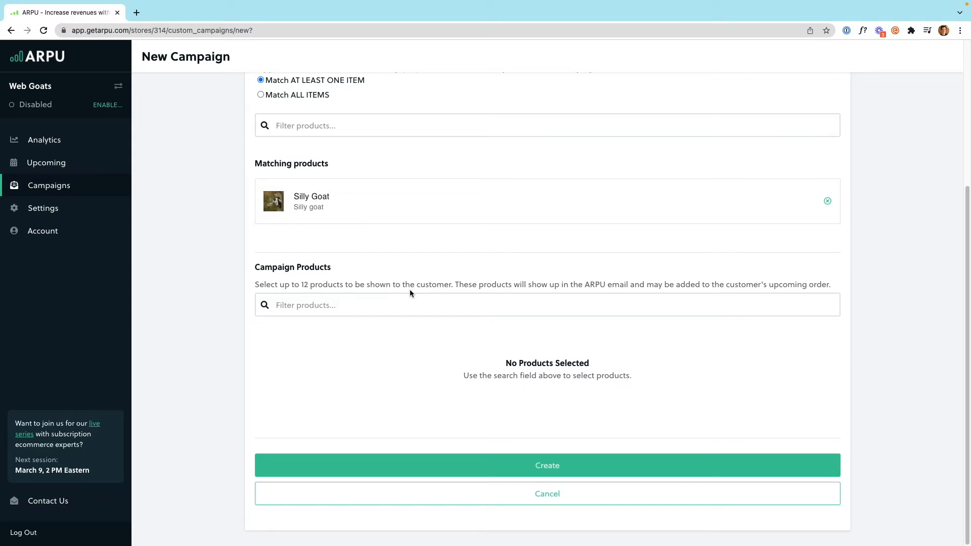
pyautogui.click(388, 303)
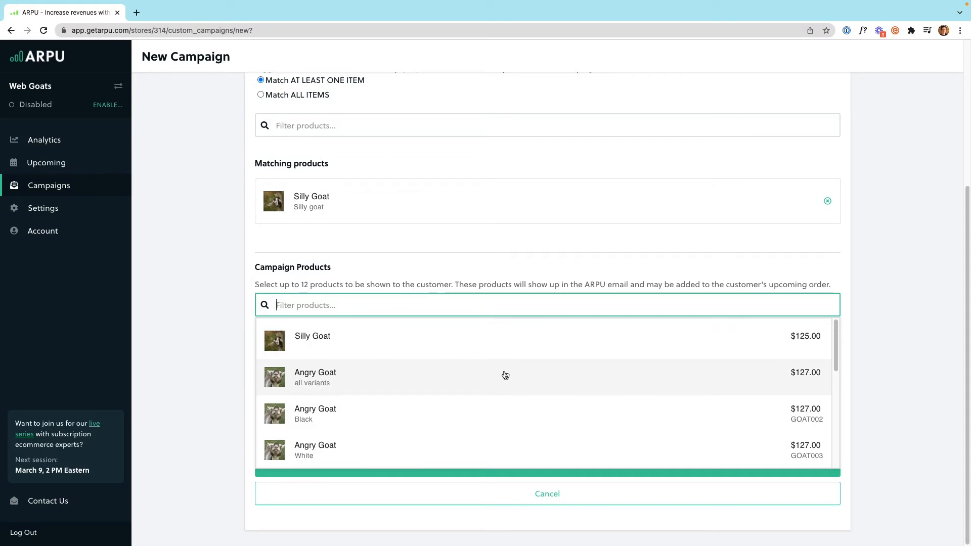
pyautogui.scroll(-1, 503, 374)
pyautogui.scroll(1, 500, 373)
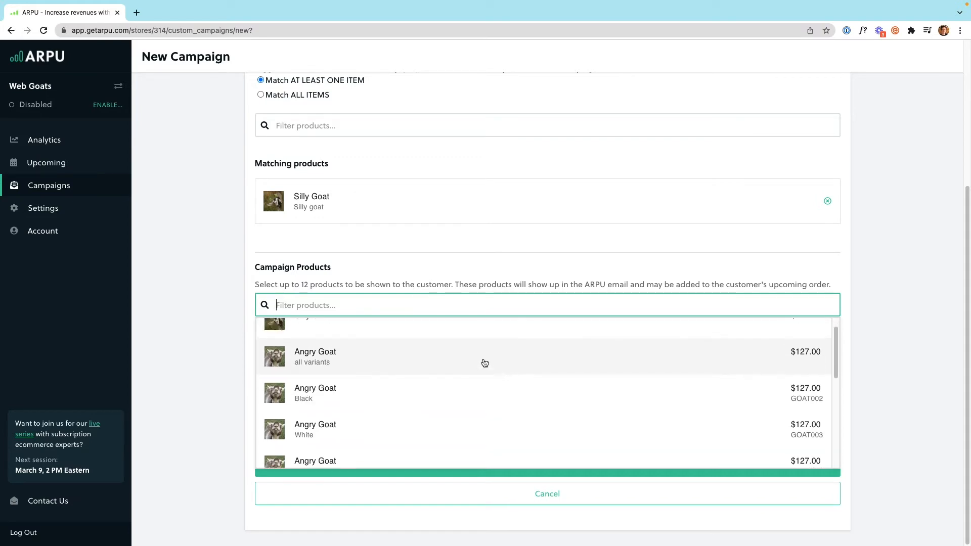
pyautogui.click(484, 359)
pyautogui.click(480, 301)
pyautogui.scroll(-3, 488, 420)
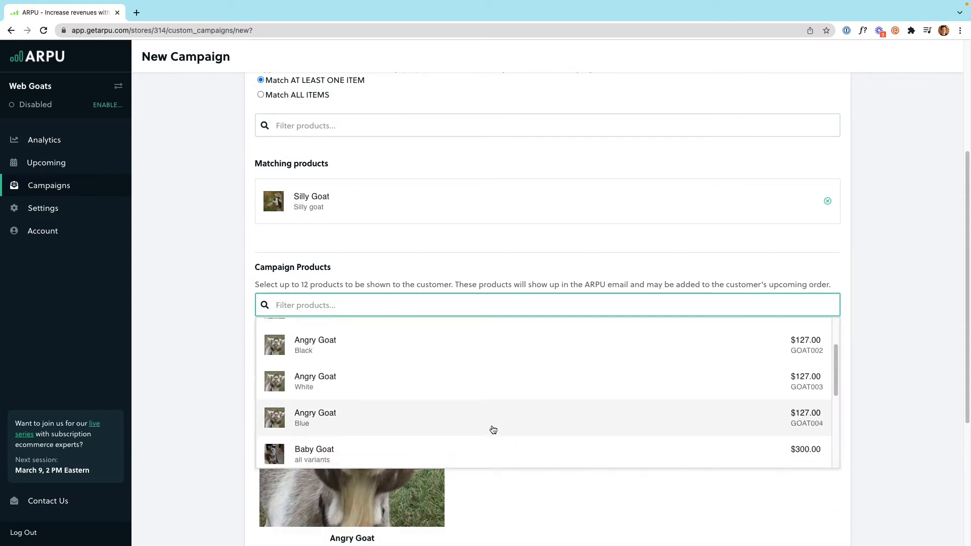
pyautogui.click(481, 397)
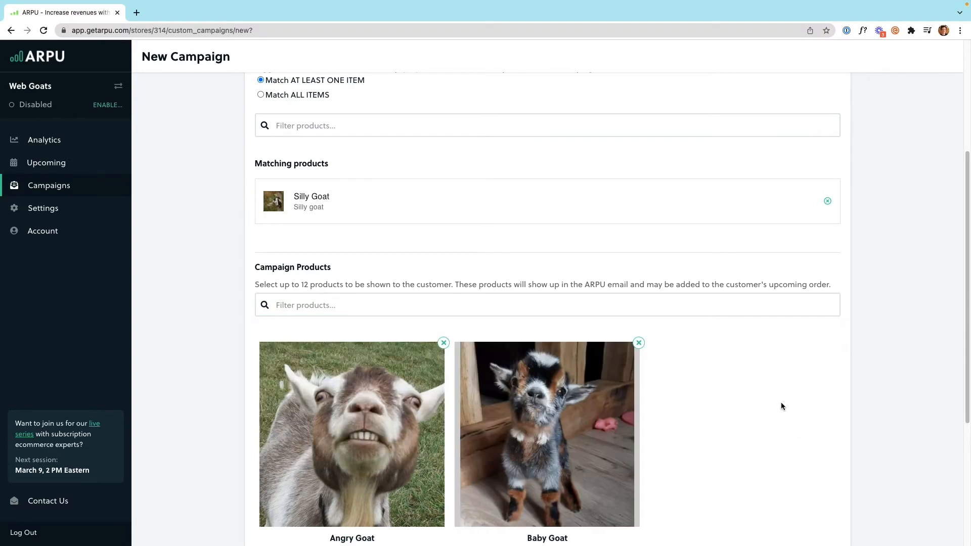
# Step: View the variant choices for the Angry Goat and Baby Goat campaign products
pyautogui.scroll(-2, 772, 402)
pyautogui.scroll(-3, 773, 405)
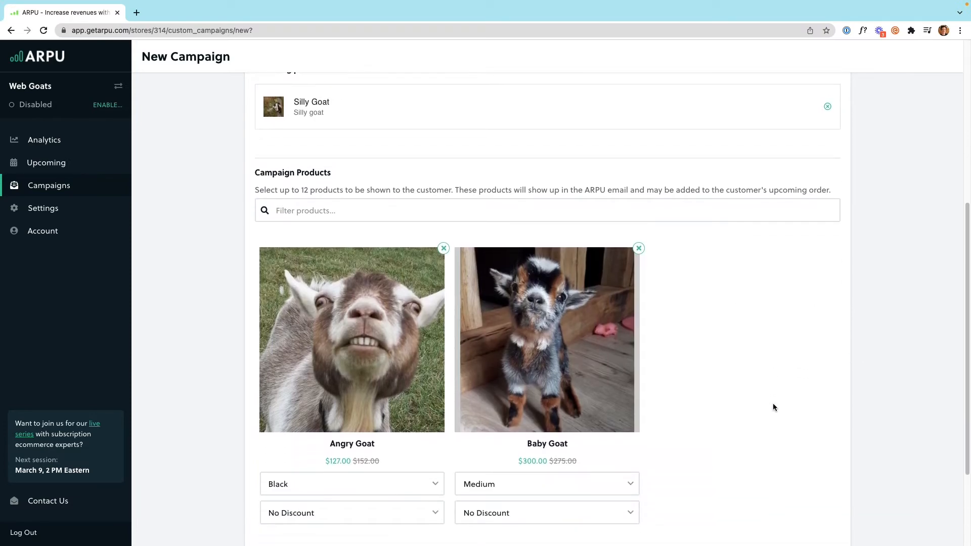
pyautogui.scroll(-1, 772, 406)
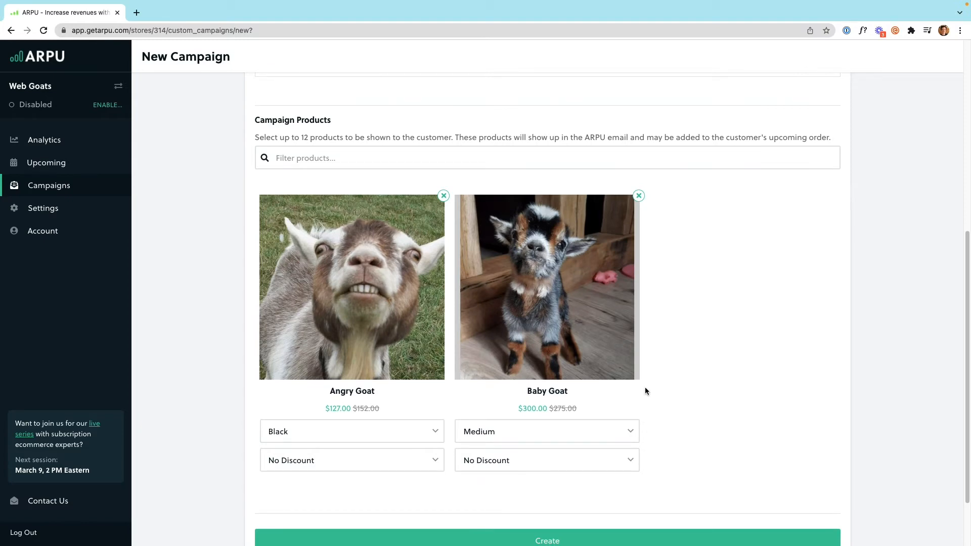
pyautogui.scroll(-1, 429, 432)
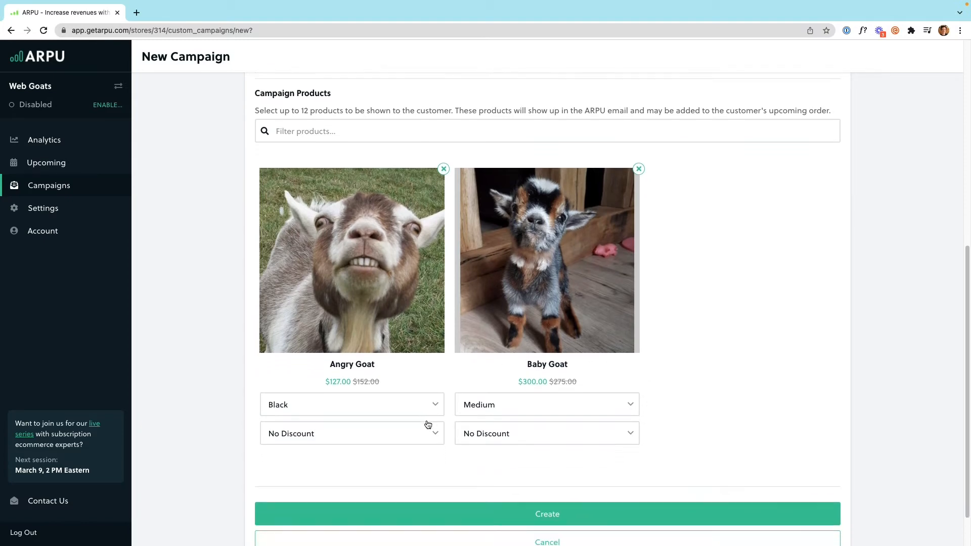
pyautogui.click(427, 404)
pyautogui.click(542, 403)
pyautogui.click(542, 404)
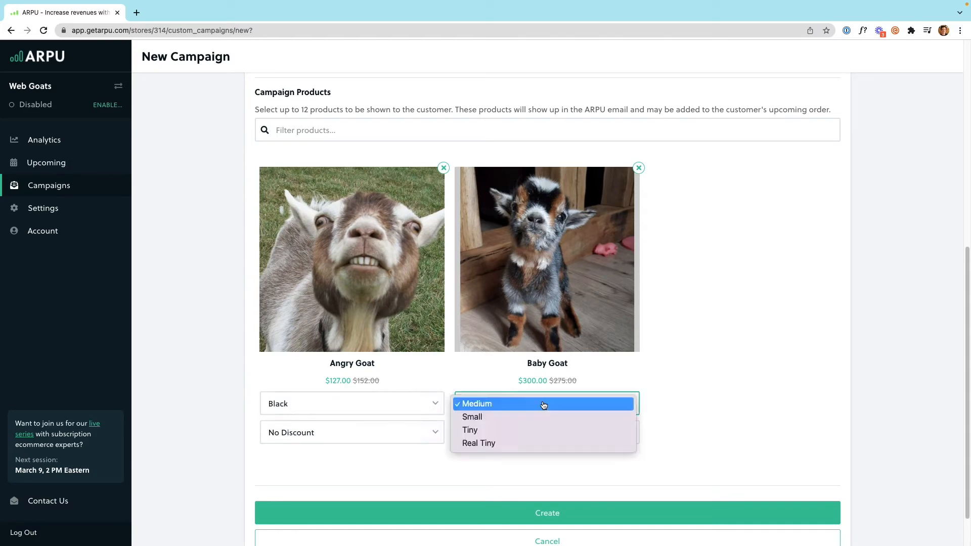
pyautogui.click(543, 405)
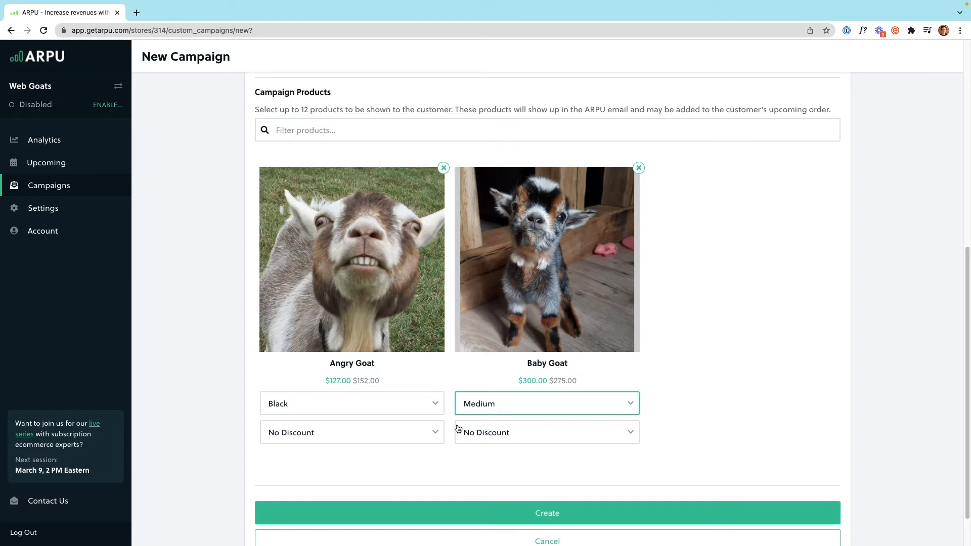
# Step: Apply a 10% discount to both the Angry Goat and Baby Goat campaign products
pyautogui.click(428, 434)
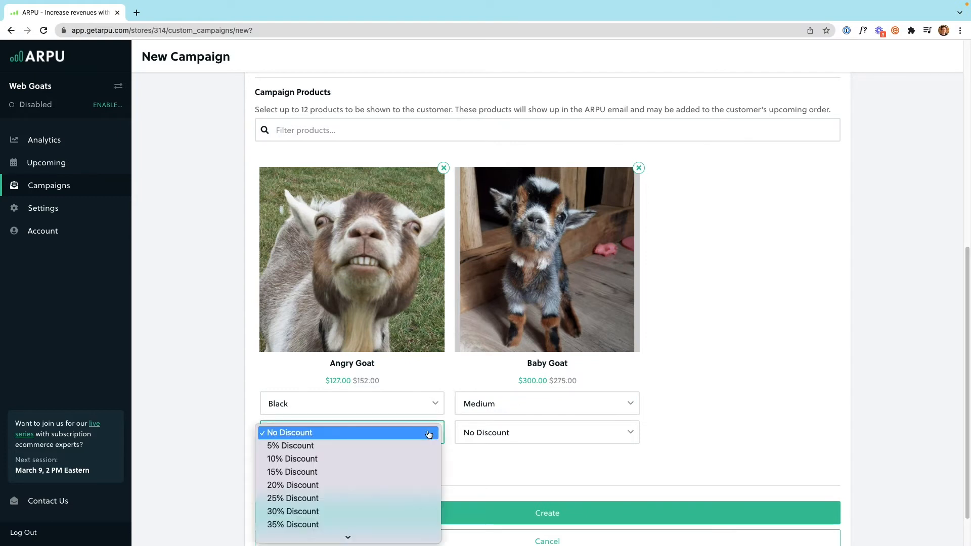
pyautogui.click(422, 457)
pyautogui.click(526, 433)
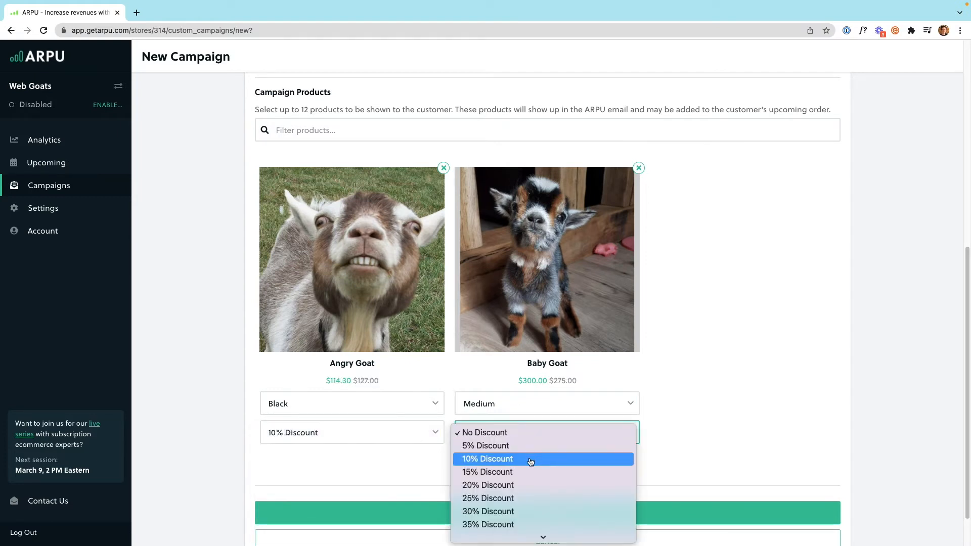
pyautogui.click(531, 459)
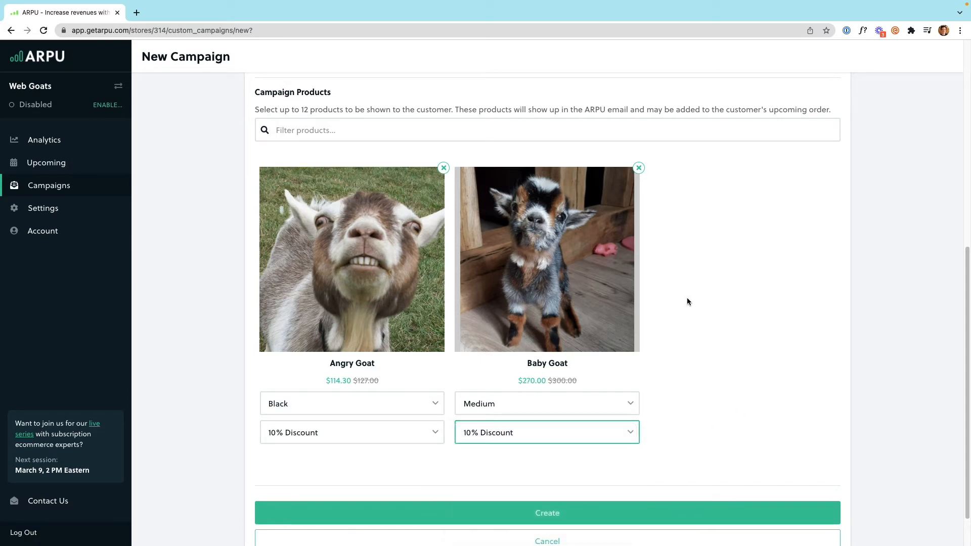
# Step: Review the campaign's criteria and discounted products, and create the campaign
pyautogui.scroll(8, 785, 332)
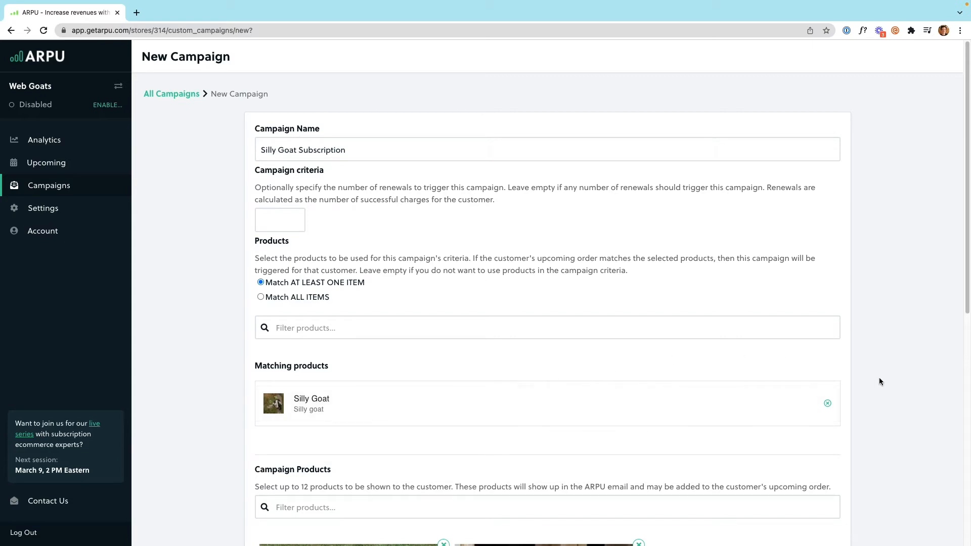
pyautogui.scroll(-7, 883, 377)
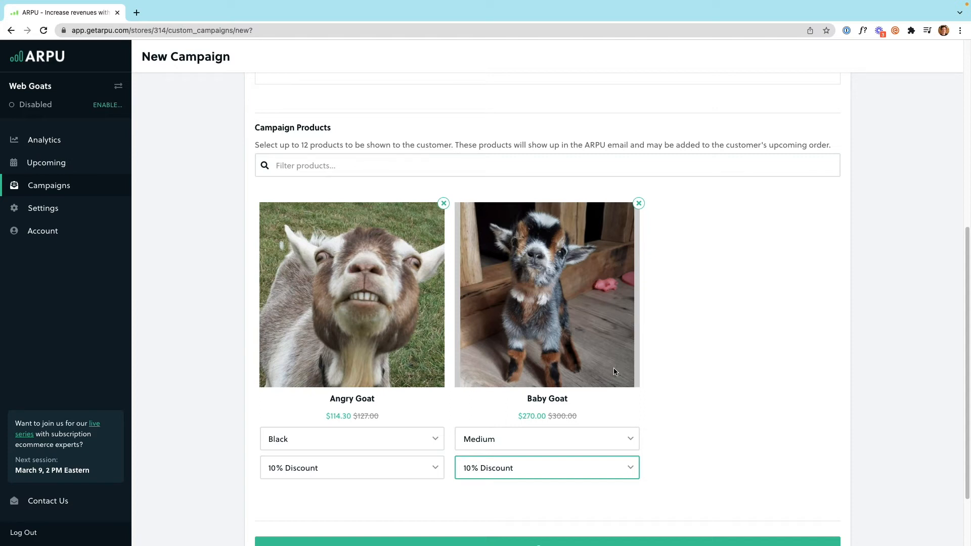
pyautogui.scroll(-1, 617, 373)
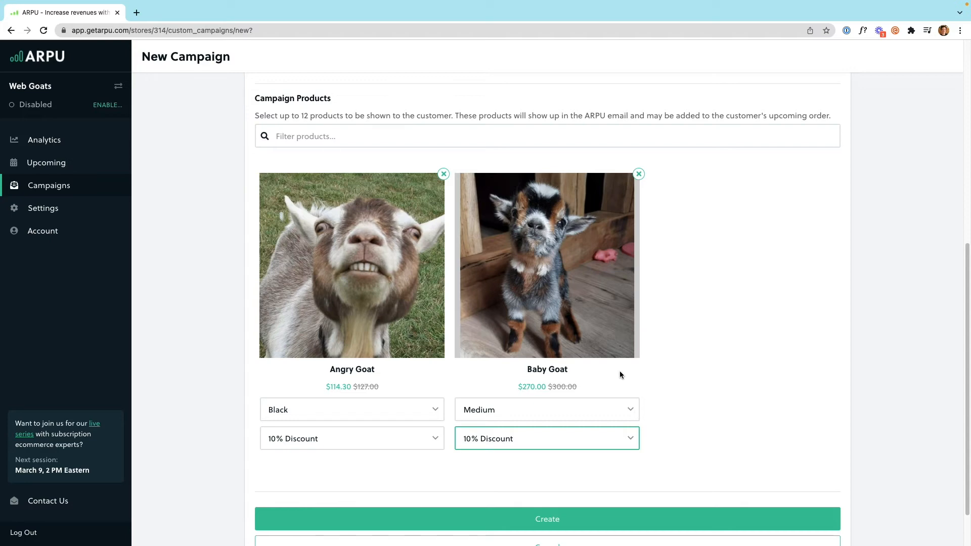
pyautogui.scroll(-2, 622, 374)
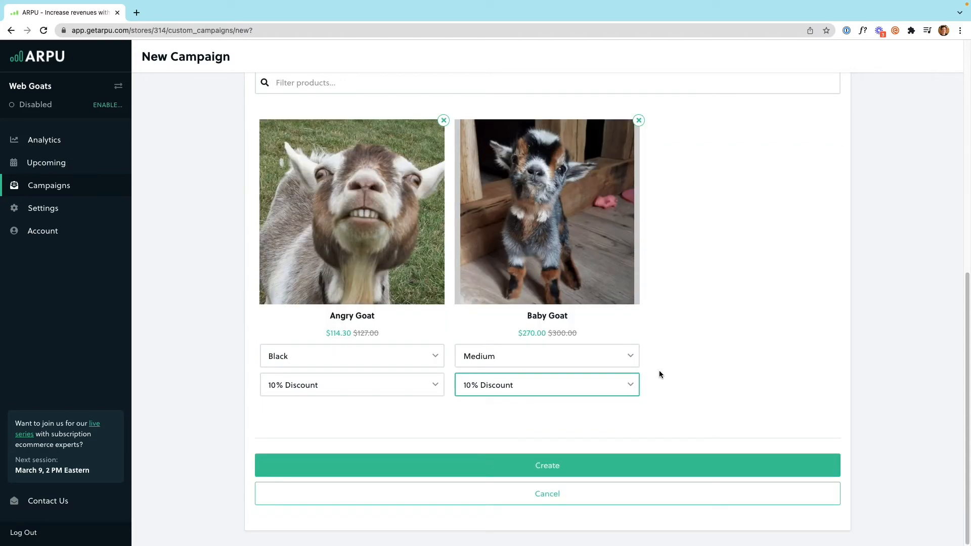
pyautogui.click(594, 468)
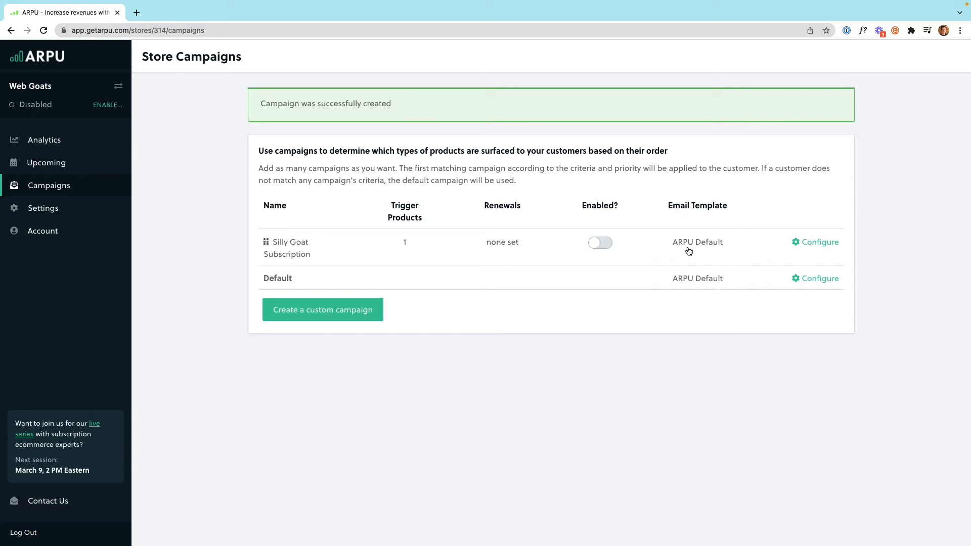
# Step: Open the Silly Goat Subscription campaign's configuration and view its email template choices
pyautogui.click(818, 242)
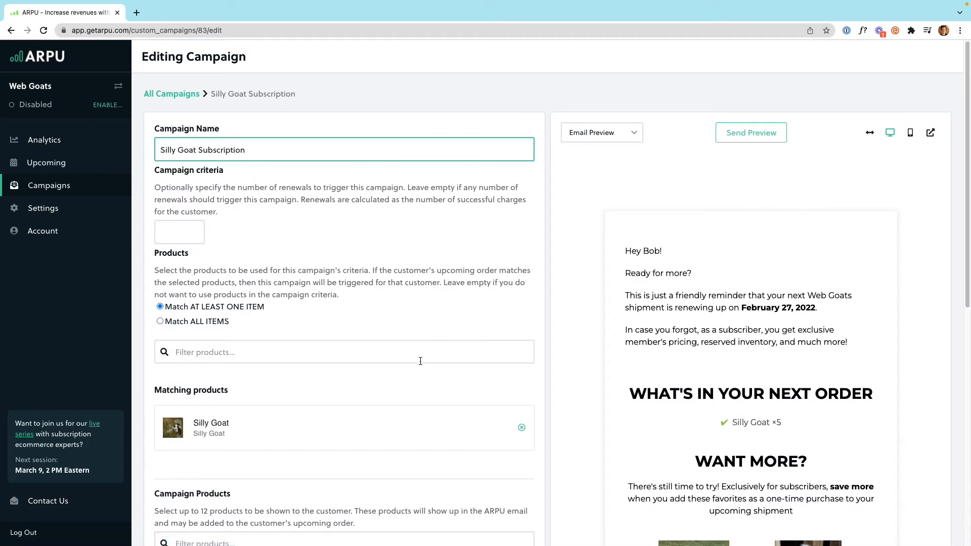
pyautogui.scroll(-4, 414, 377)
pyautogui.scroll(-5, 430, 381)
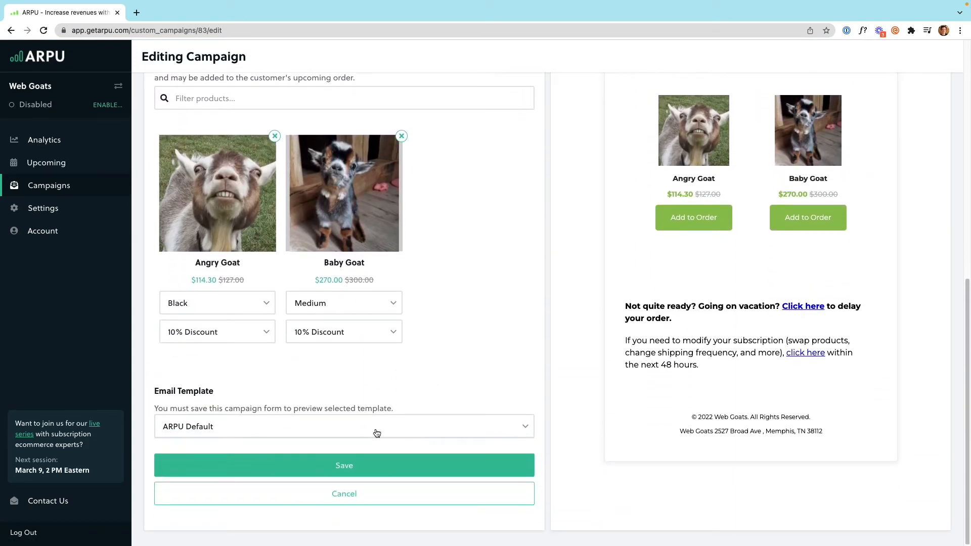
pyautogui.click(376, 433)
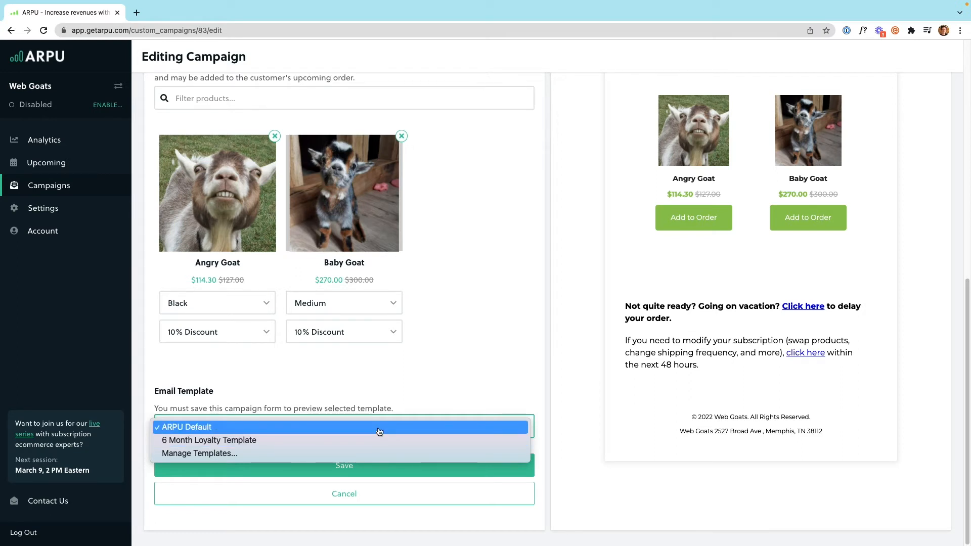
pyautogui.click(433, 407)
# Step: Examine the campaign's email preview, from the featured products up to the greeting
pyautogui.scroll(2, 431, 403)
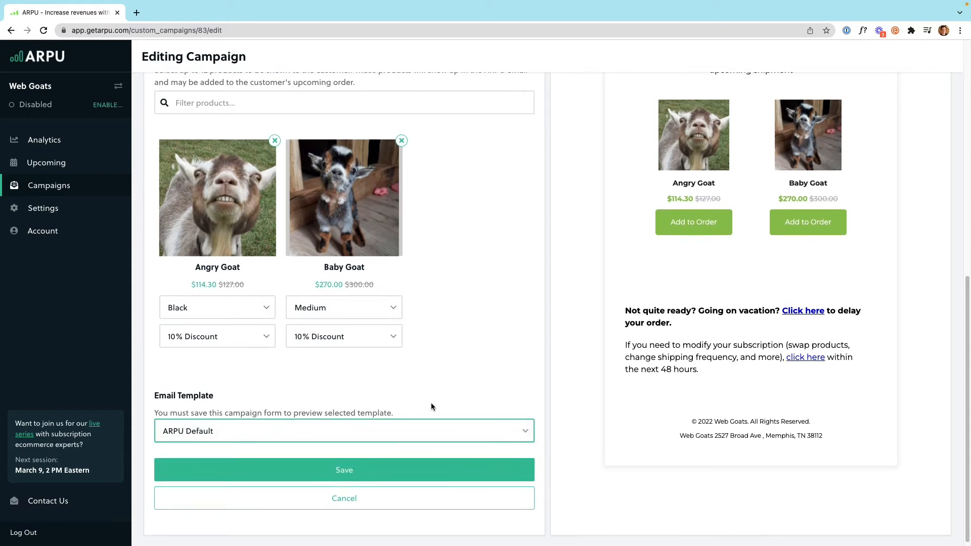
pyautogui.scroll(5, 458, 378)
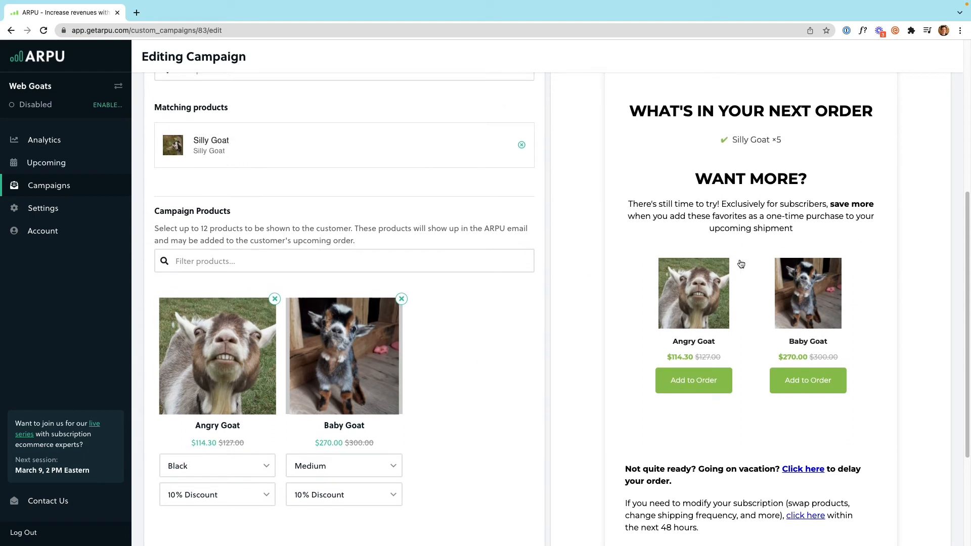
pyautogui.scroll(4, 695, 269)
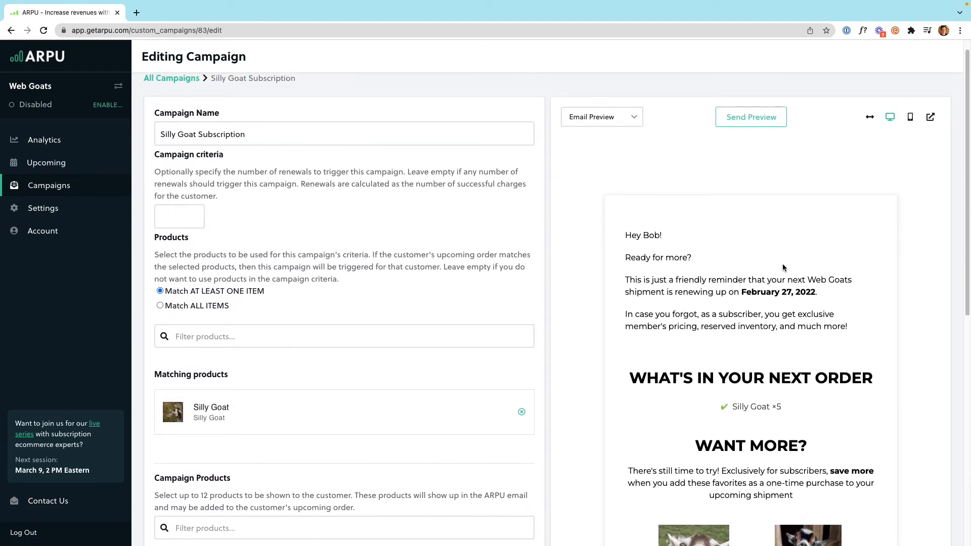
pyautogui.scroll(1, 782, 266)
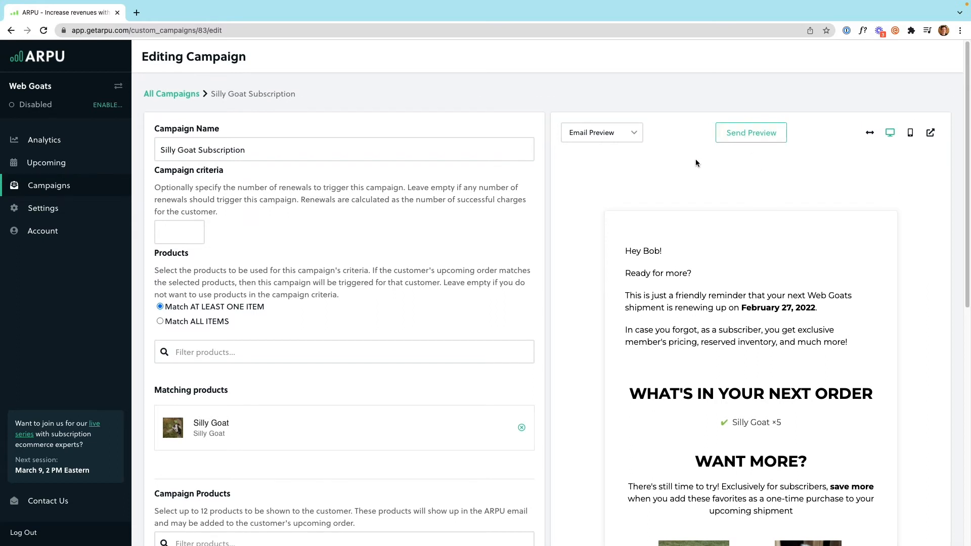
# Step: View the campaign's available preview types and examine the email preview from the greeting through the featured products to the delay and subscription links
pyautogui.click(638, 139)
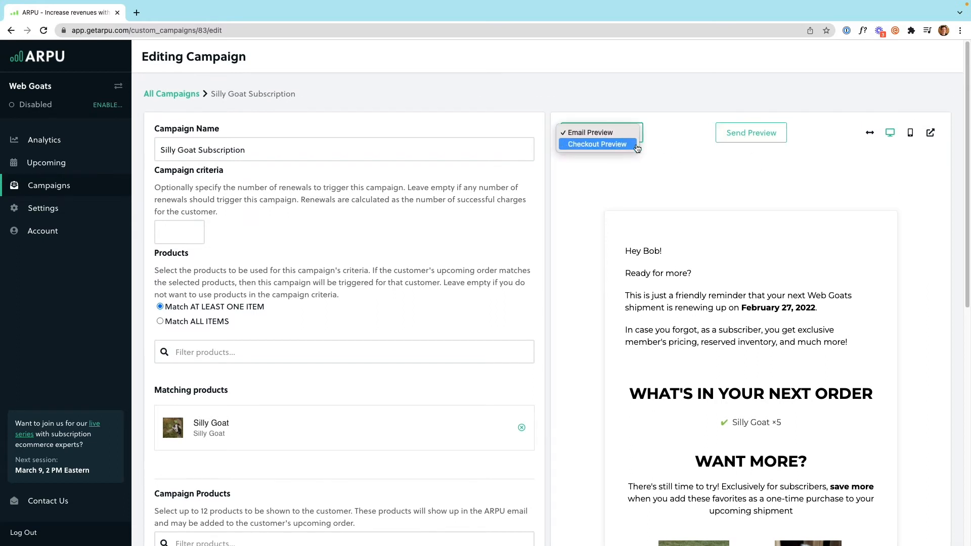
pyautogui.click(723, 192)
pyautogui.scroll(-1, 835, 191)
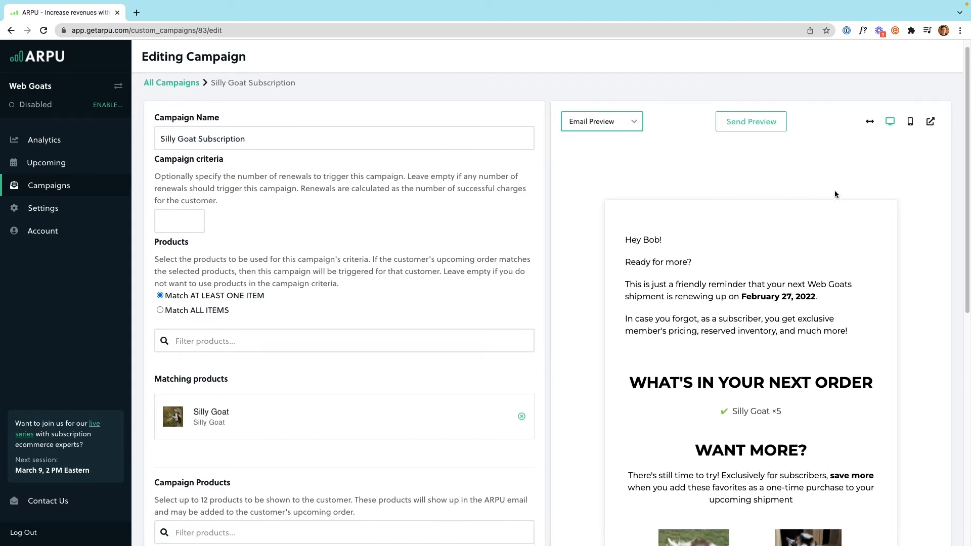
pyautogui.scroll(-1, 855, 202)
pyautogui.scroll(-2, 920, 279)
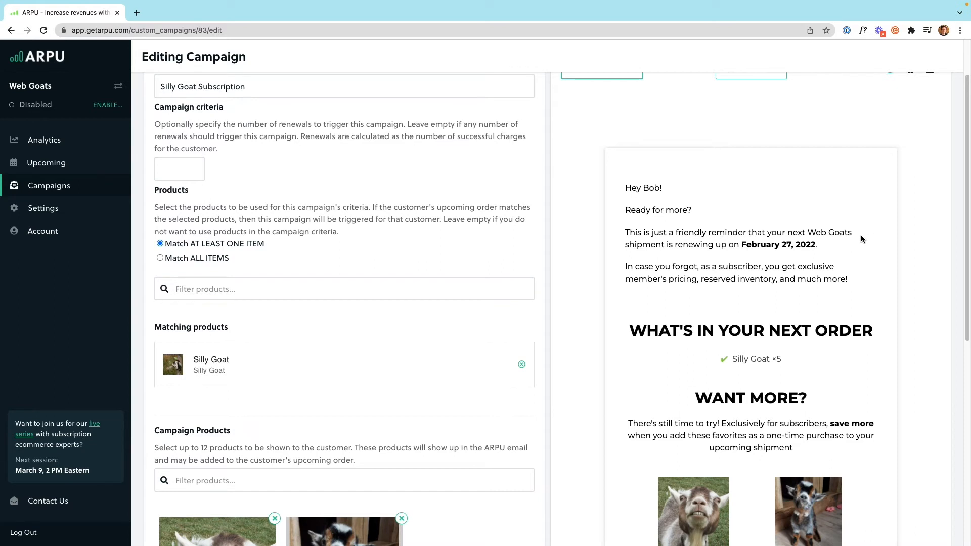
pyautogui.scroll(-3, 864, 241)
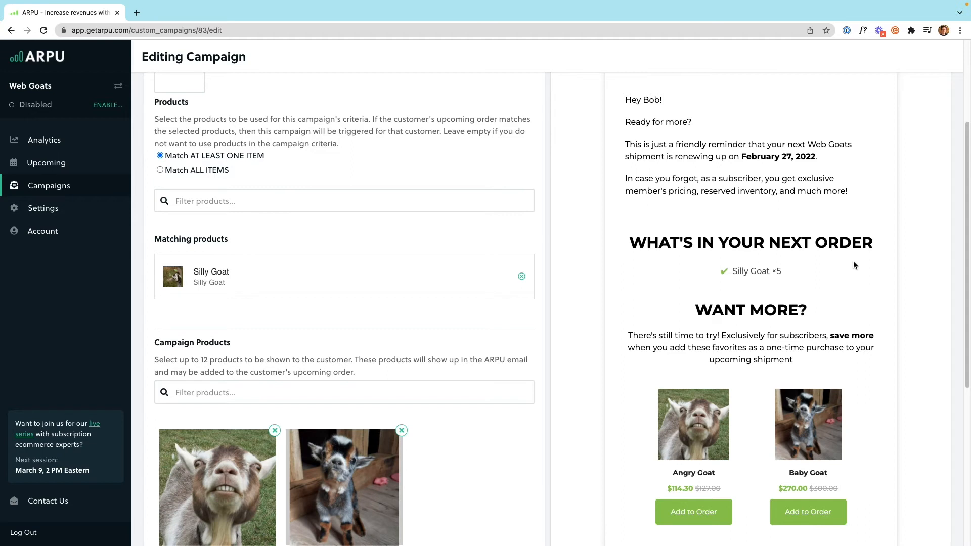
pyautogui.scroll(-4, 851, 261)
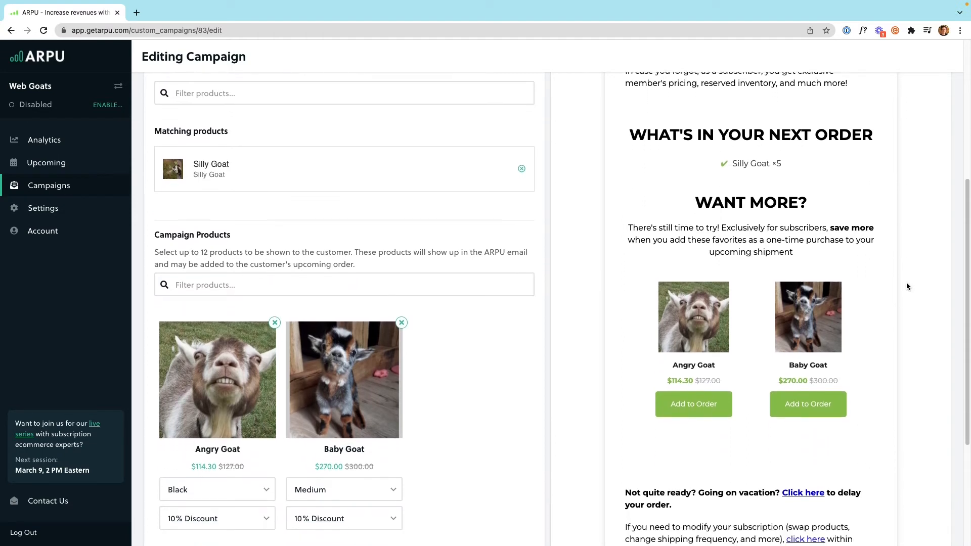
pyautogui.scroll(-1, 905, 288)
pyautogui.scroll(-2, 904, 296)
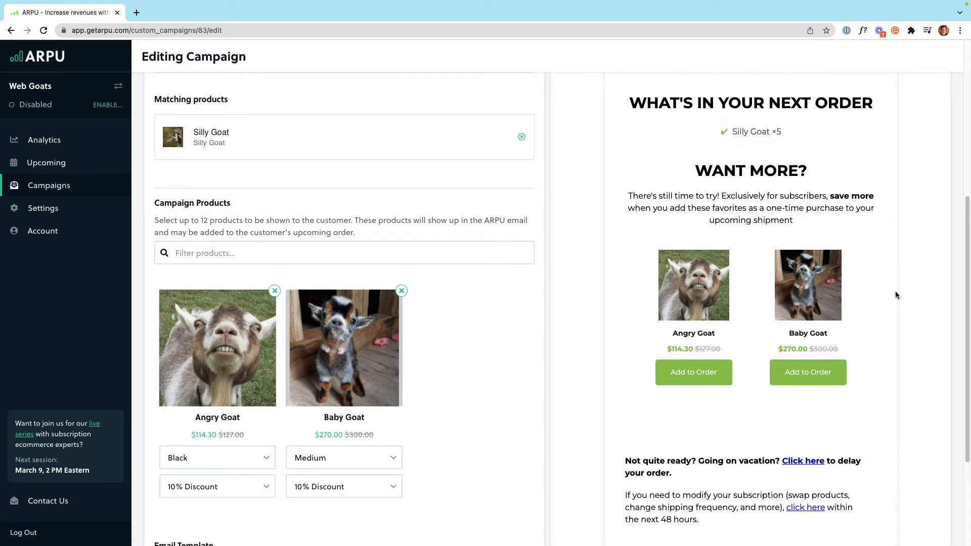
# Step: Add Mountain Goat to the Silly Goat Subscription campaign's products
pyautogui.click(460, 257)
pyautogui.scroll(-3, 392, 385)
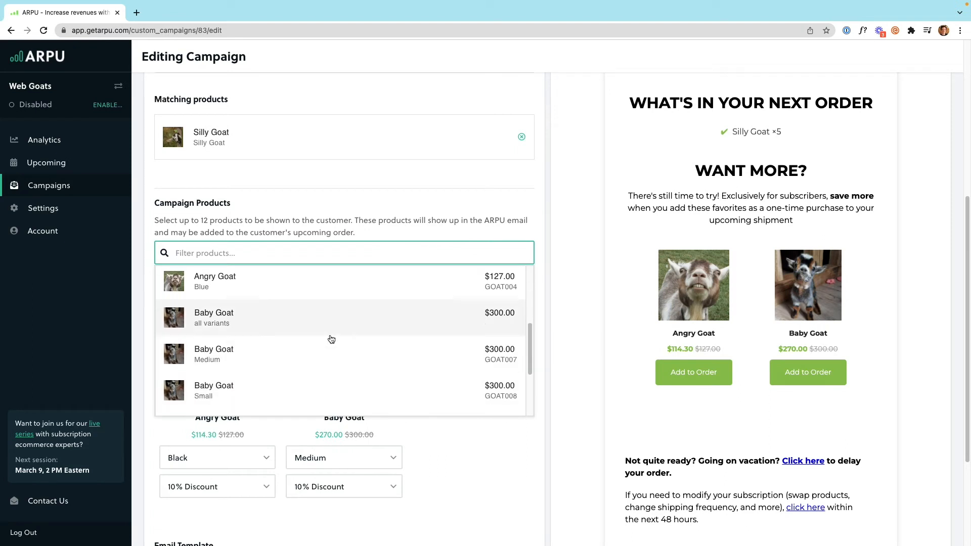
pyautogui.scroll(-3, 331, 338)
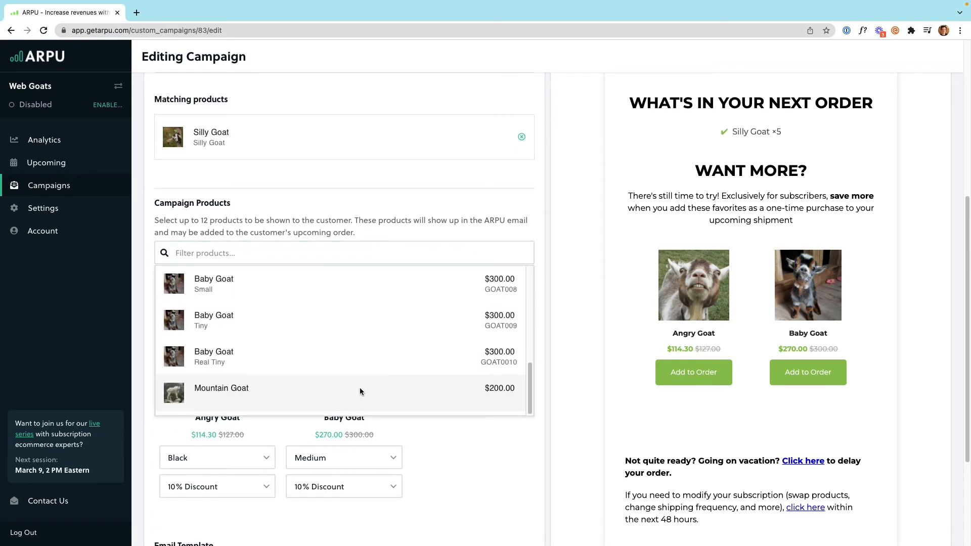
pyautogui.click(359, 391)
pyautogui.scroll(-1, 590, 348)
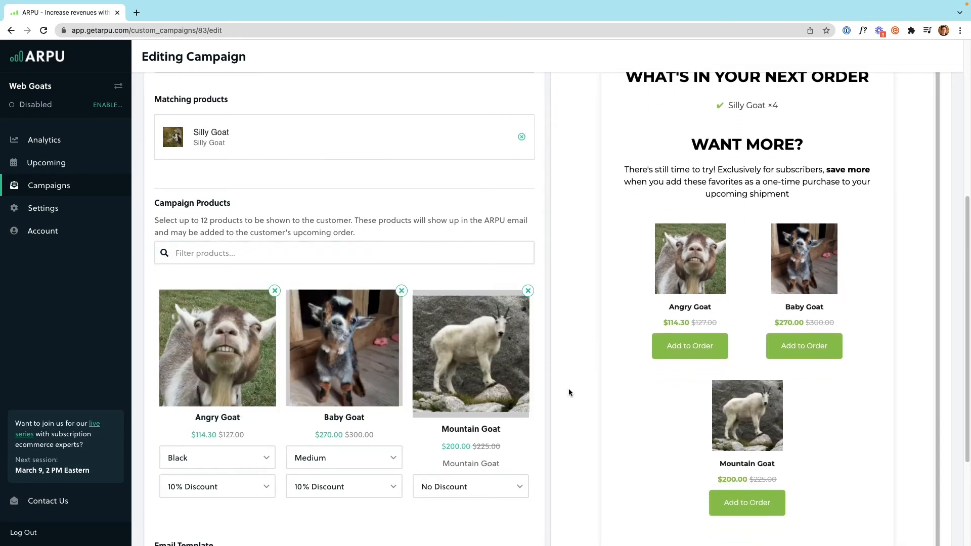
# Step: Review Mountain Goat in the email preview and save the campaign with the ARPU Default email template
pyautogui.scroll(-4, 878, 423)
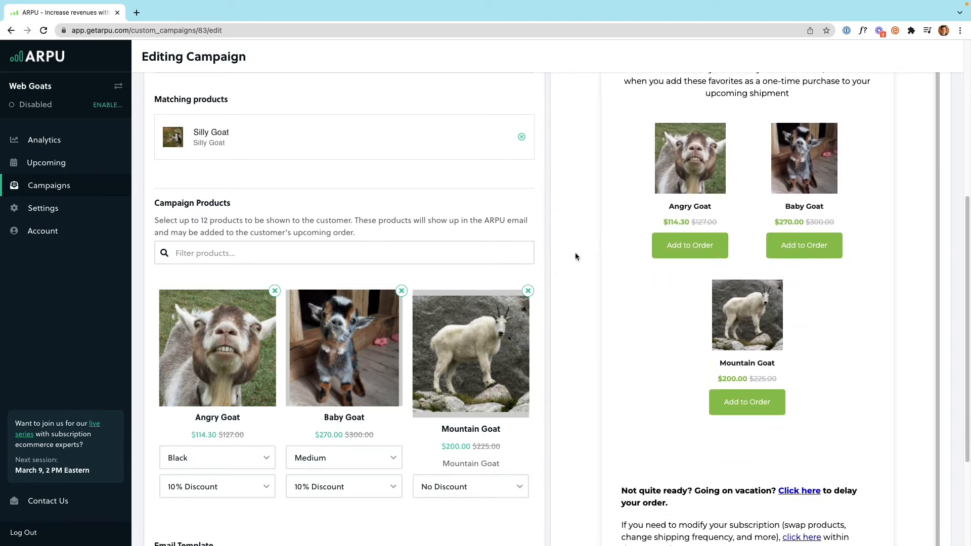
pyautogui.scroll(-1, 575, 252)
pyautogui.scroll(-6, 548, 253)
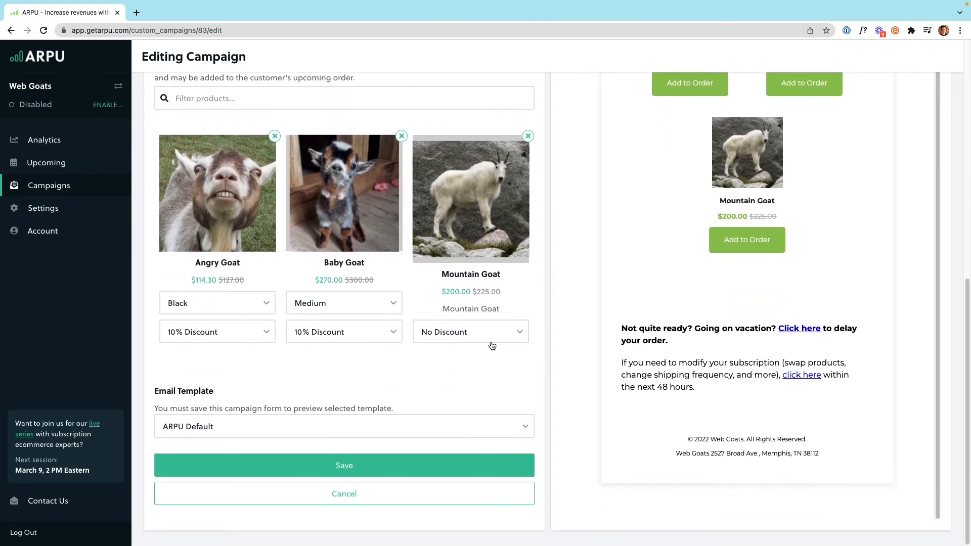
pyautogui.click(367, 471)
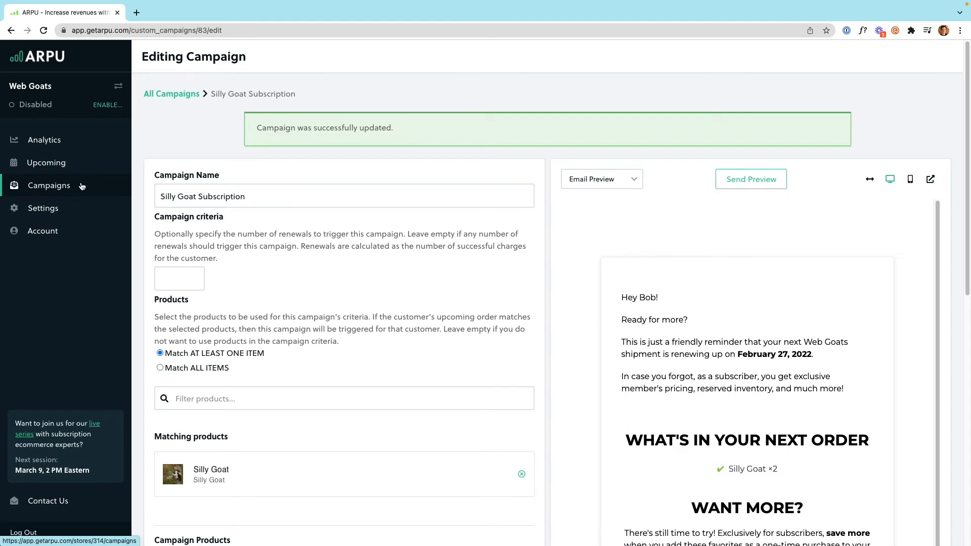
# Step: Start a new custom campaign named "6 month loyalty campaign" and set its trigger to 6 renewals
pyautogui.click(65, 188)
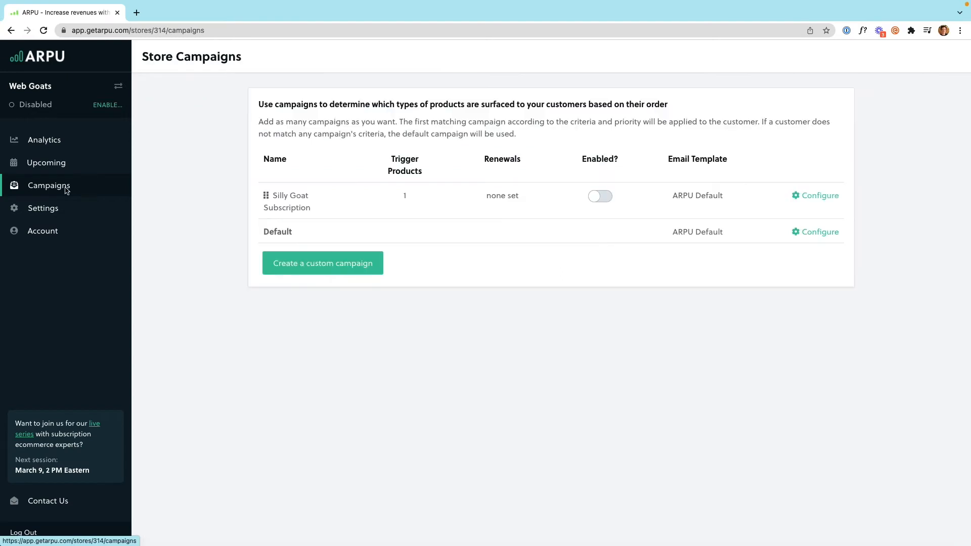
pyautogui.click(378, 274)
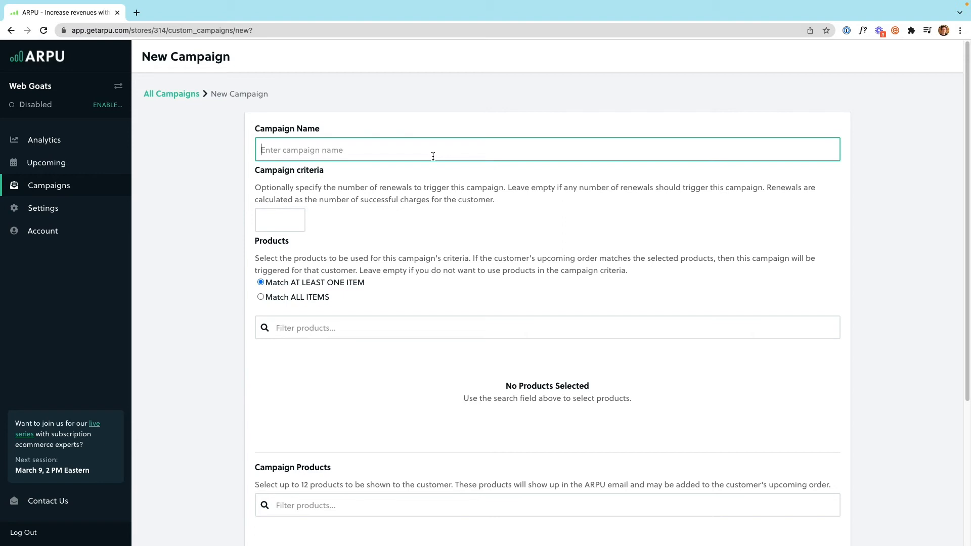
pyautogui.write('6 month loyalty campaign')
pyautogui.click(377, 174)
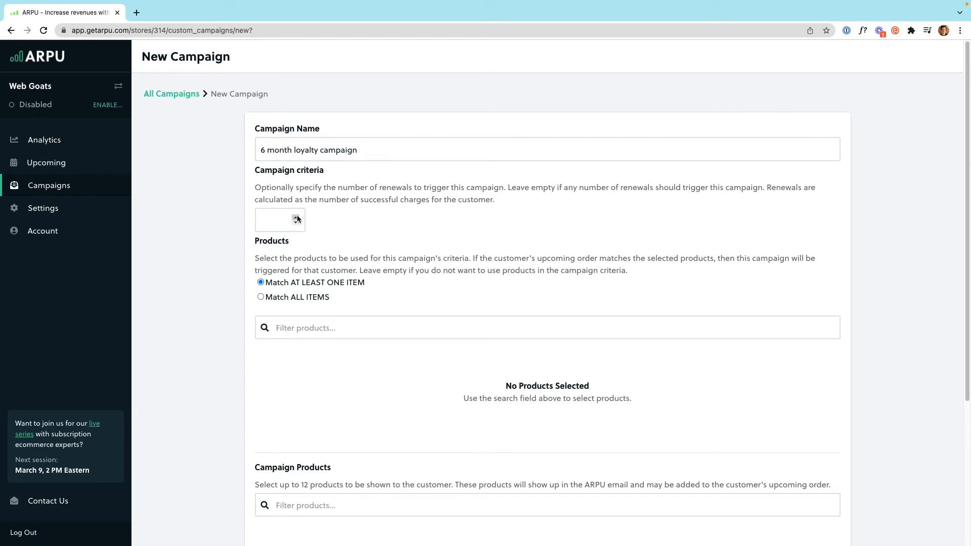
pyautogui.click(279, 219)
pyautogui.write('6')
pyautogui.click(466, 236)
# Step: Add Silly Goat to the loyalty campaign's offered products and set its discount to Free
pyautogui.scroll(-4, 835, 353)
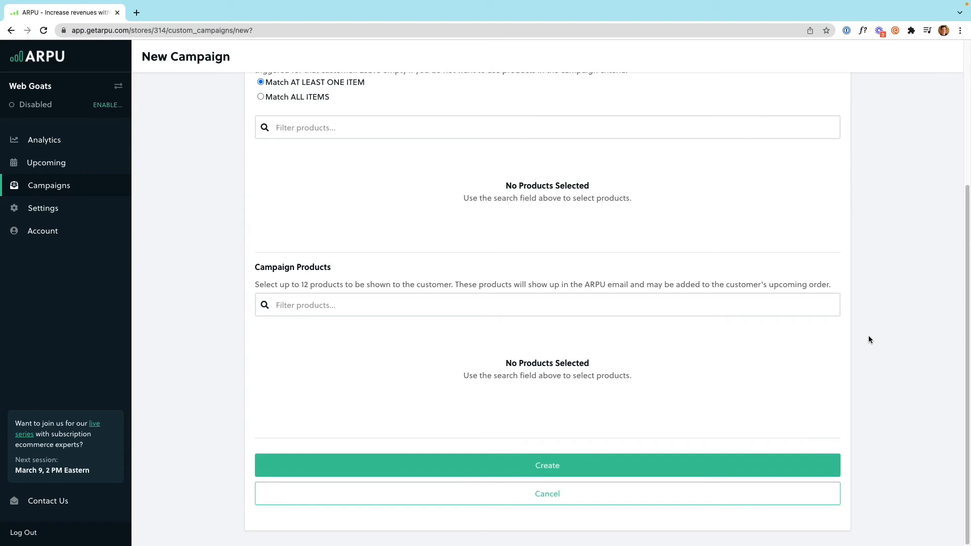
pyautogui.click(704, 305)
pyautogui.click(672, 335)
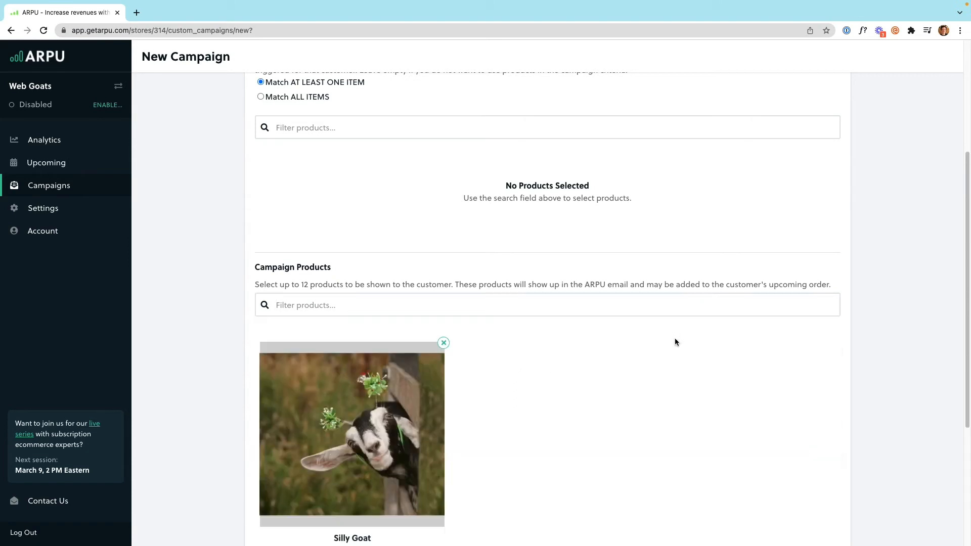
pyautogui.scroll(-3, 639, 374)
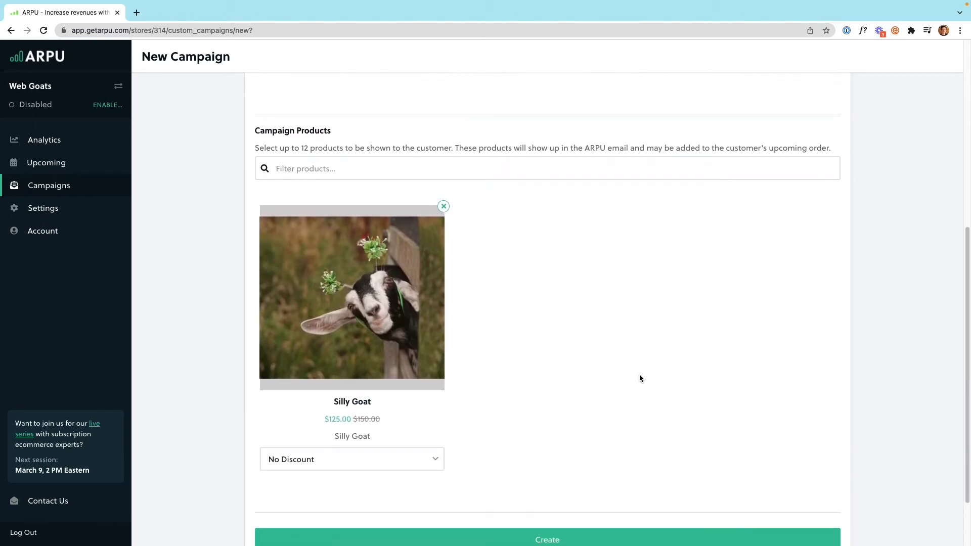
pyautogui.scroll(-1, 639, 375)
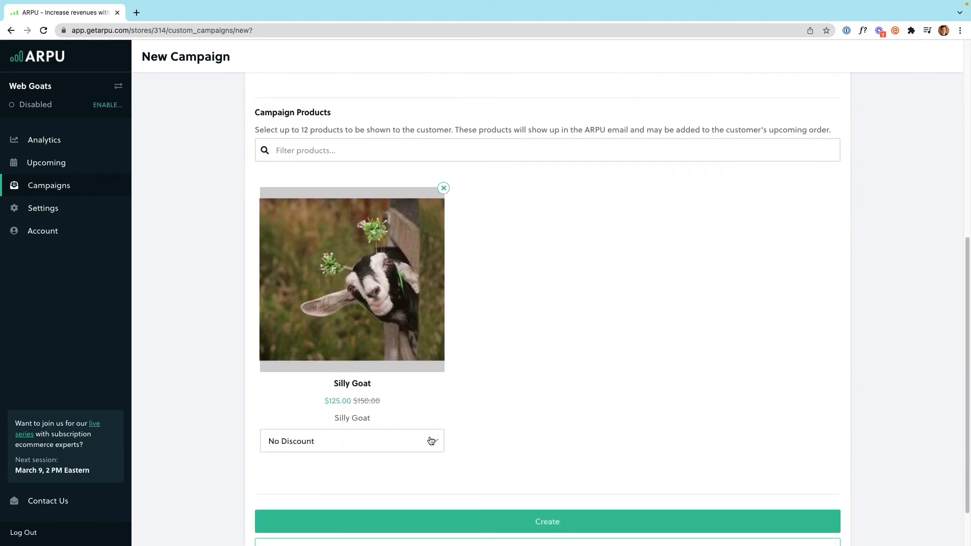
pyautogui.click(431, 441)
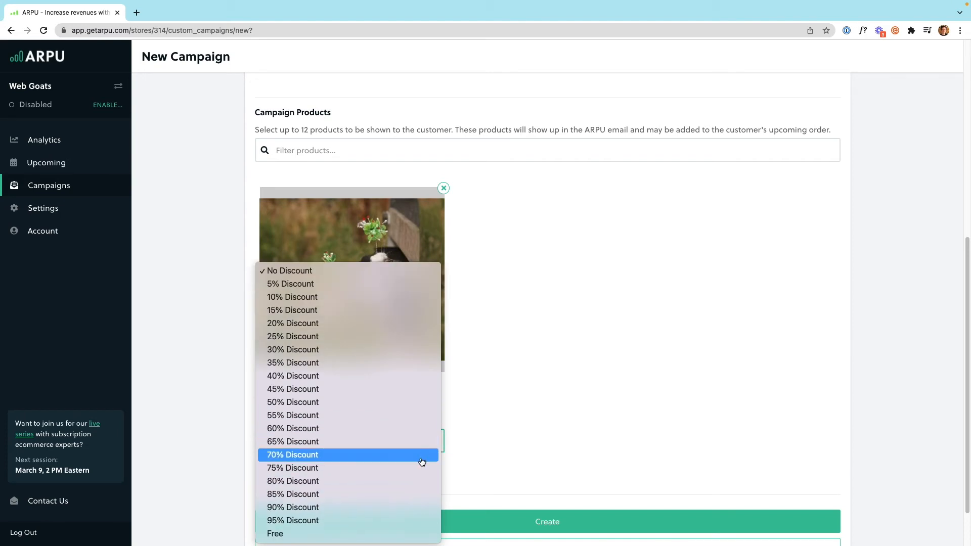
pyautogui.click(384, 534)
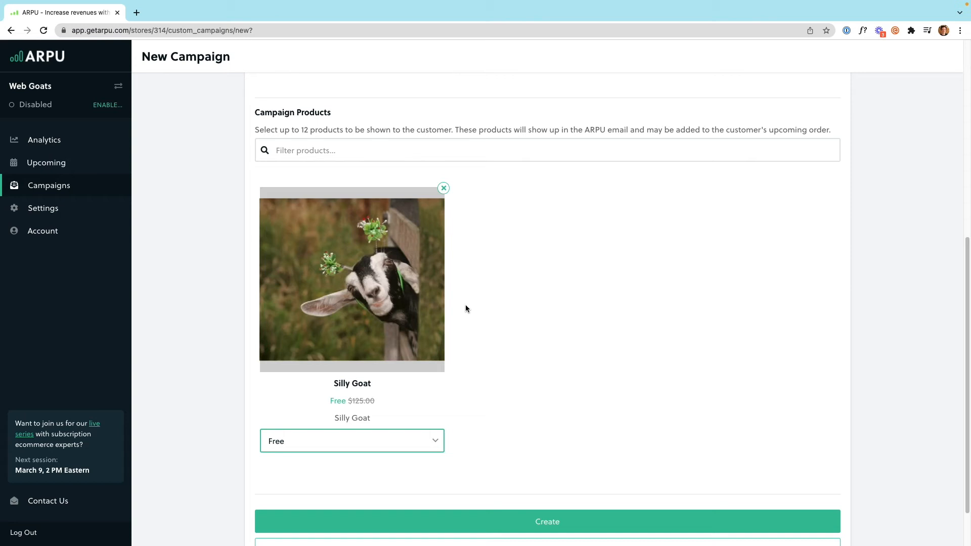
# Step: Add Angry Goat, Baby Goat and Mountain Goat to the loyalty campaign's offered products
pyautogui.scroll(-1, 490, 303)
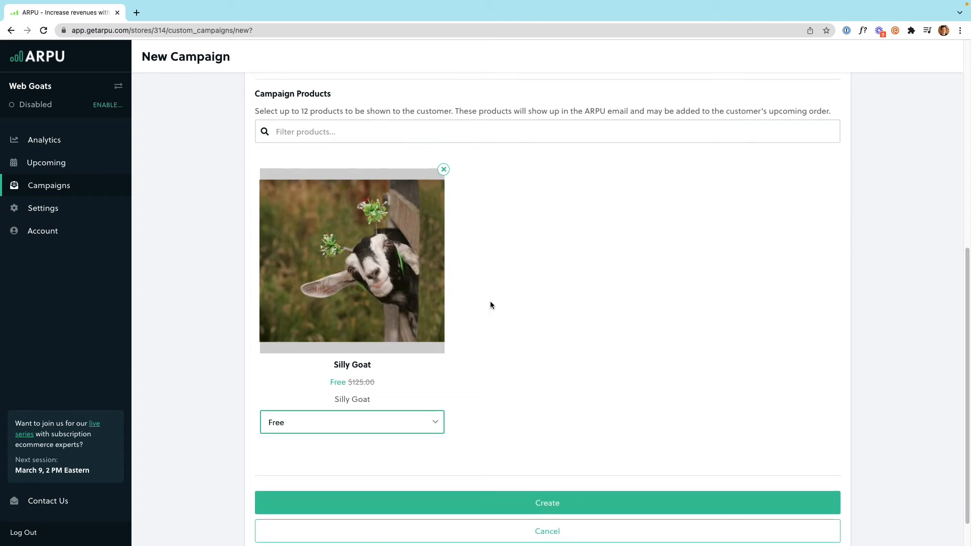
pyautogui.click(501, 131)
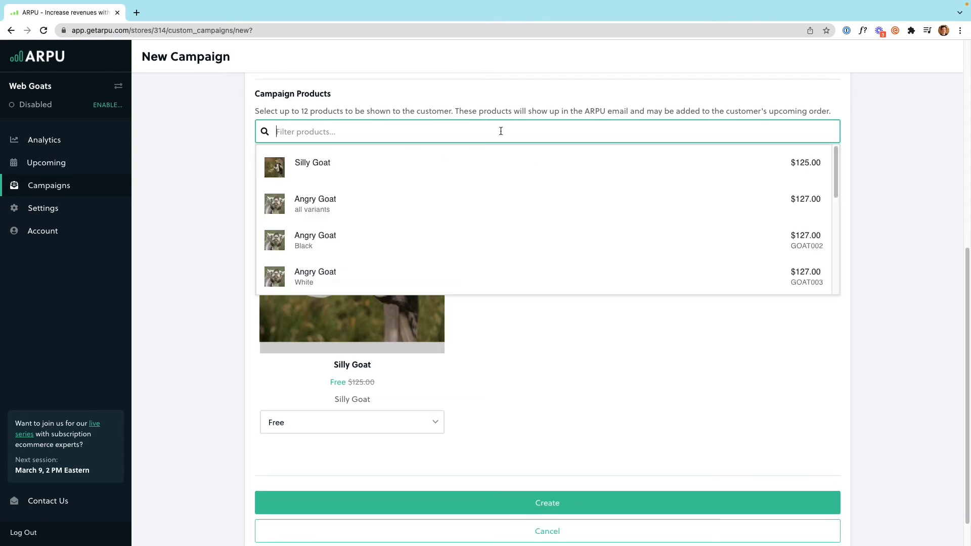
pyautogui.click(554, 207)
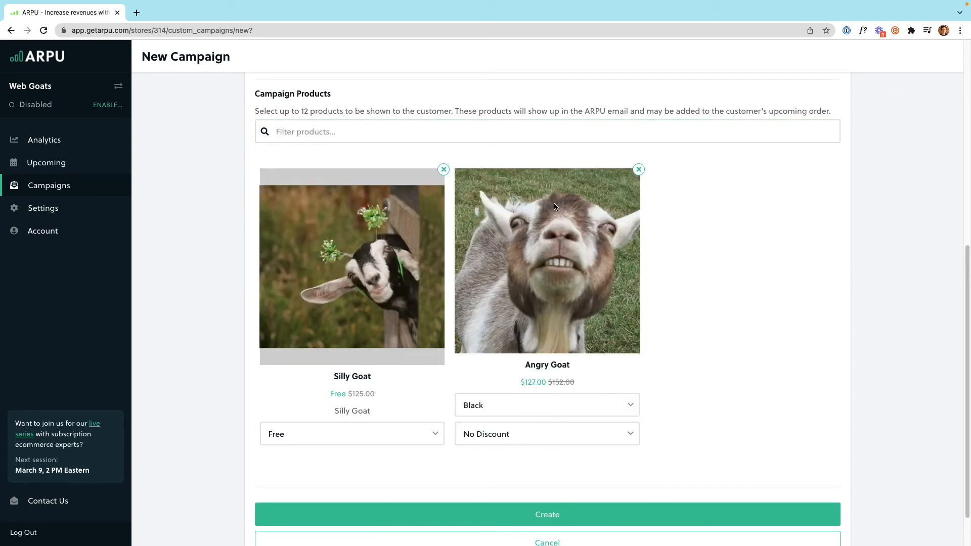
pyautogui.click(526, 133)
pyautogui.scroll(-3, 605, 268)
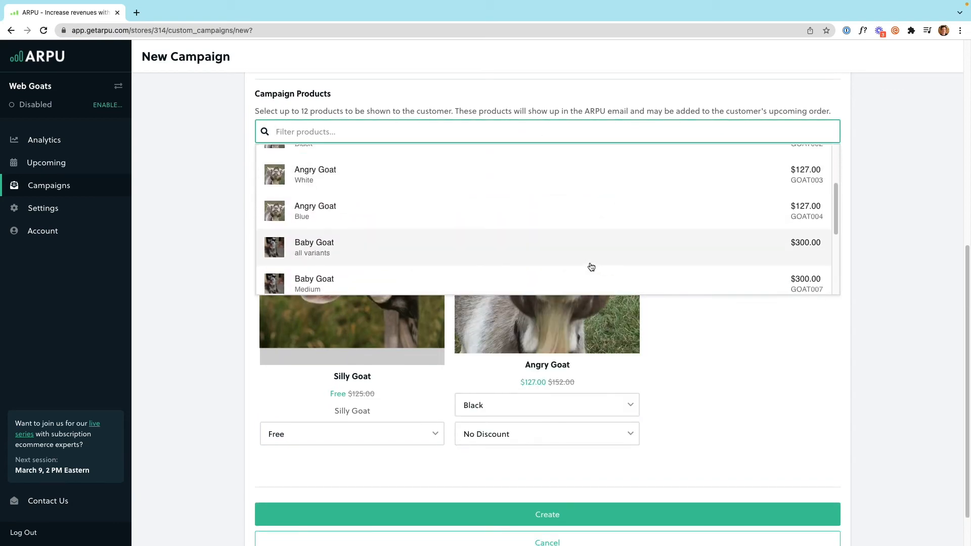
pyautogui.click(589, 266)
pyautogui.click(532, 132)
pyautogui.scroll(-2, 600, 238)
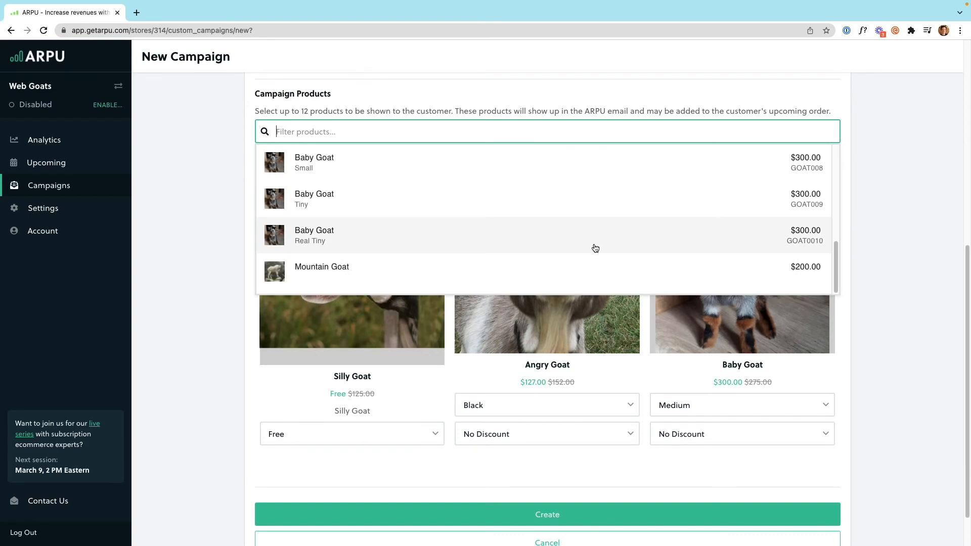
pyautogui.click(582, 263)
pyautogui.scroll(-4, 859, 298)
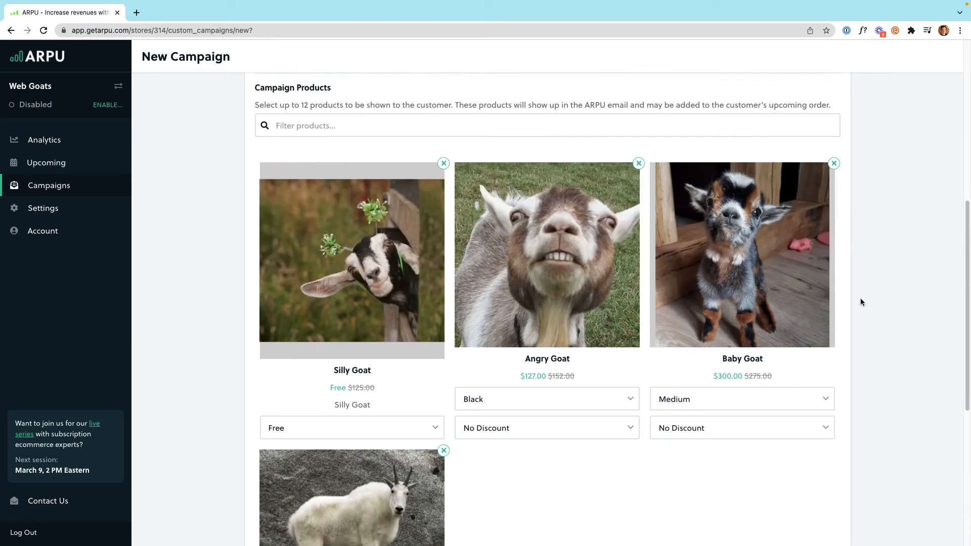
# Step: Review the loyalty campaign's renewal criteria and offered products, and create the campaign
pyautogui.scroll(-1, 859, 301)
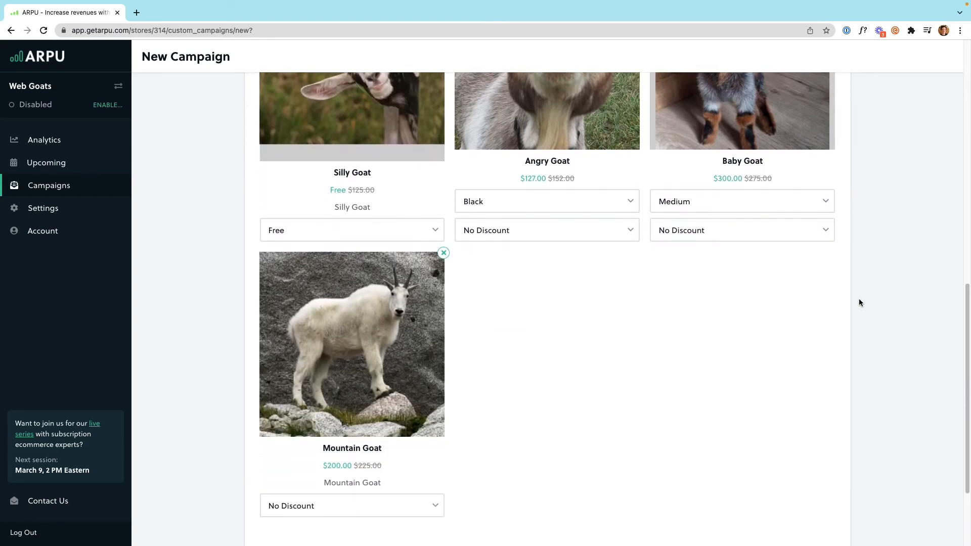
pyautogui.scroll(12, 858, 301)
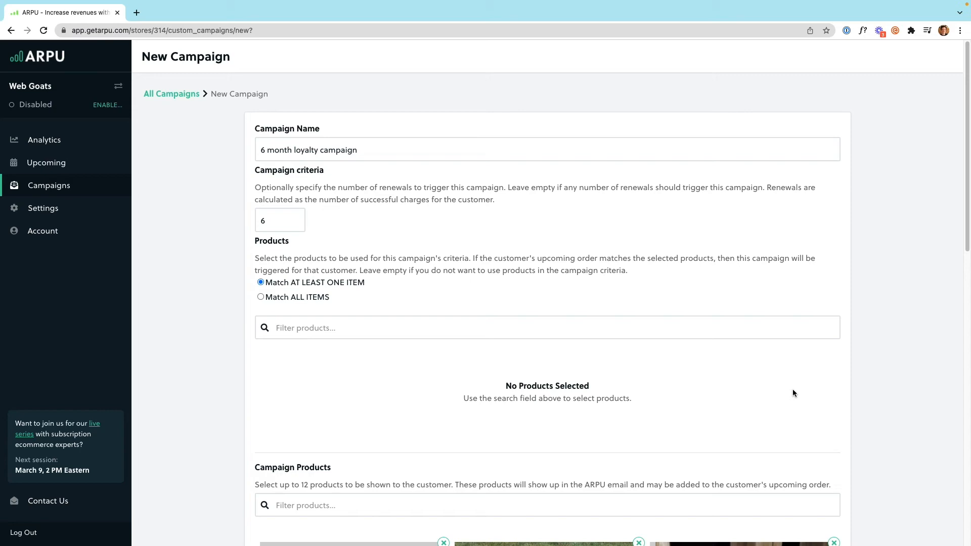
pyautogui.scroll(-8, 808, 385)
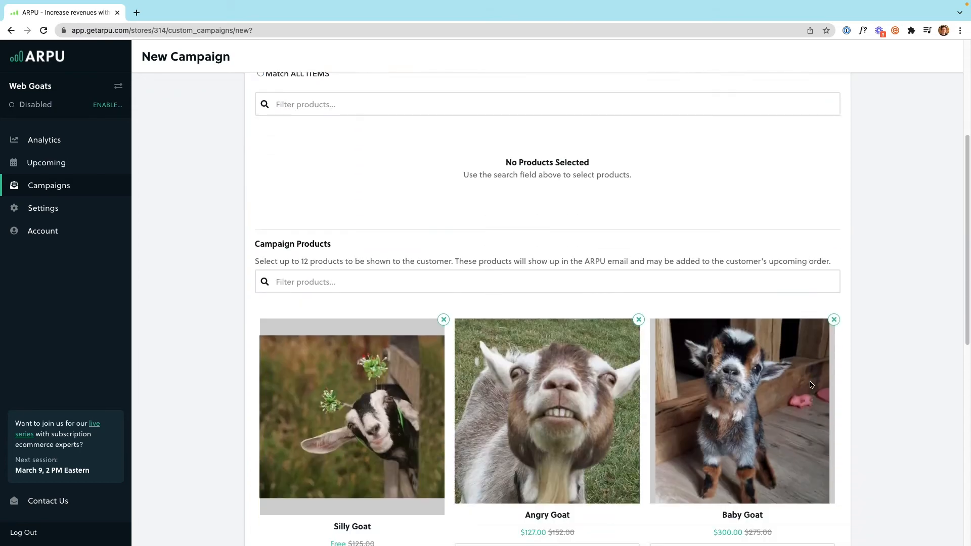
pyautogui.scroll(-1, 739, 442)
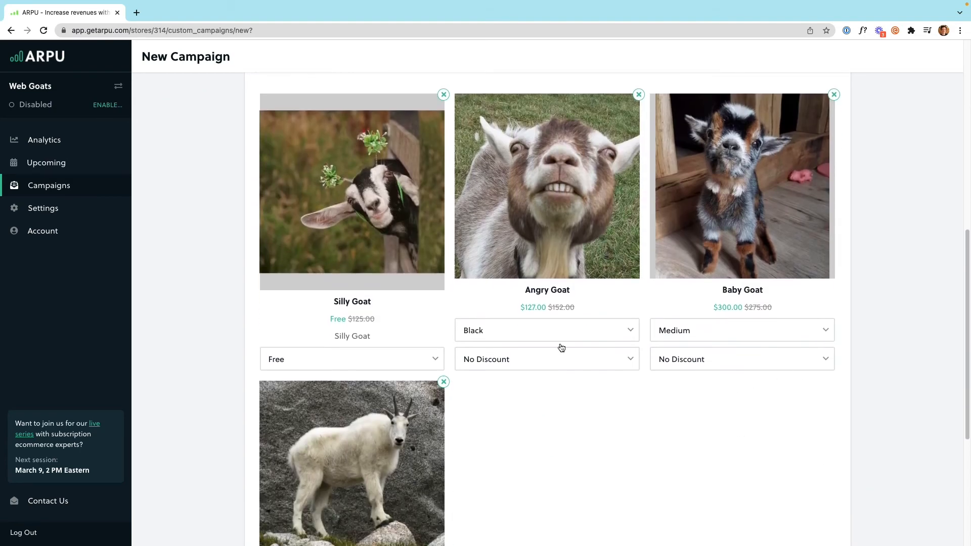
pyautogui.scroll(-1, 469, 275)
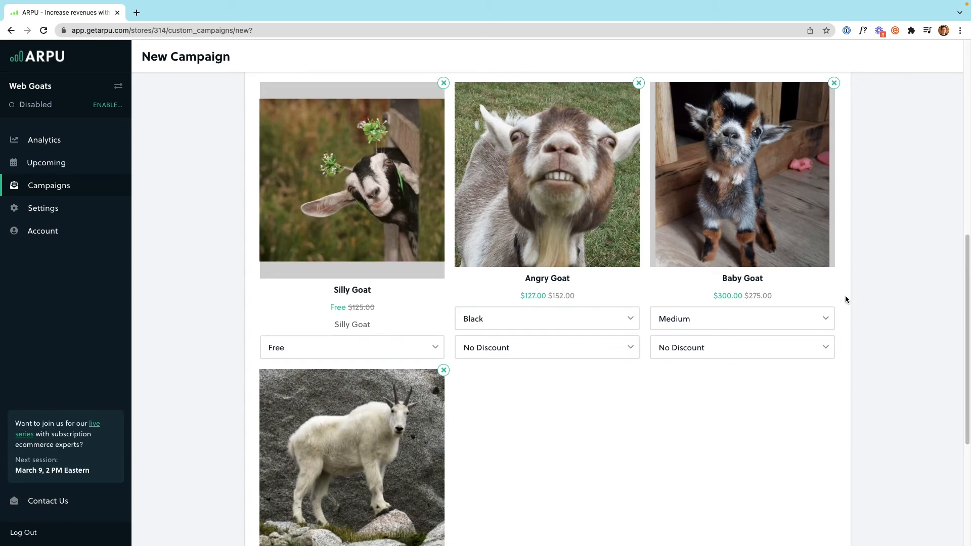
pyautogui.scroll(-4, 574, 344)
pyautogui.scroll(-1, 513, 375)
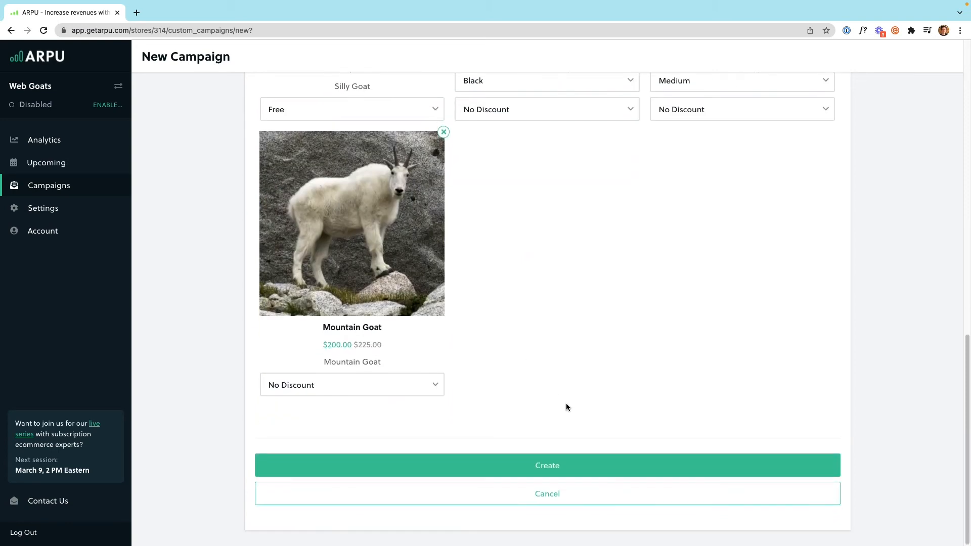
pyautogui.click(561, 463)
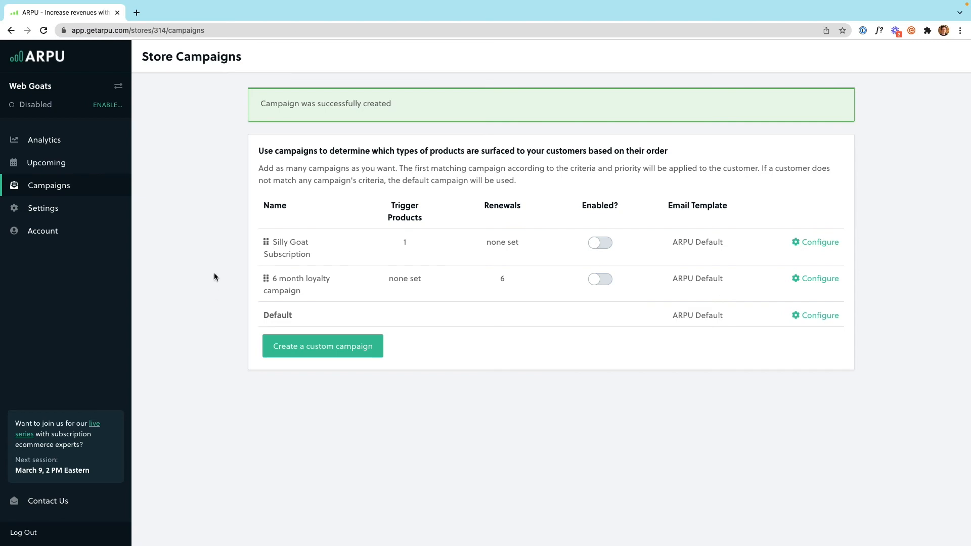
# Step: Open the 6 Month Loyalty Template from the store's email template settings and review its free gift message in the preview
pyautogui.click(108, 214)
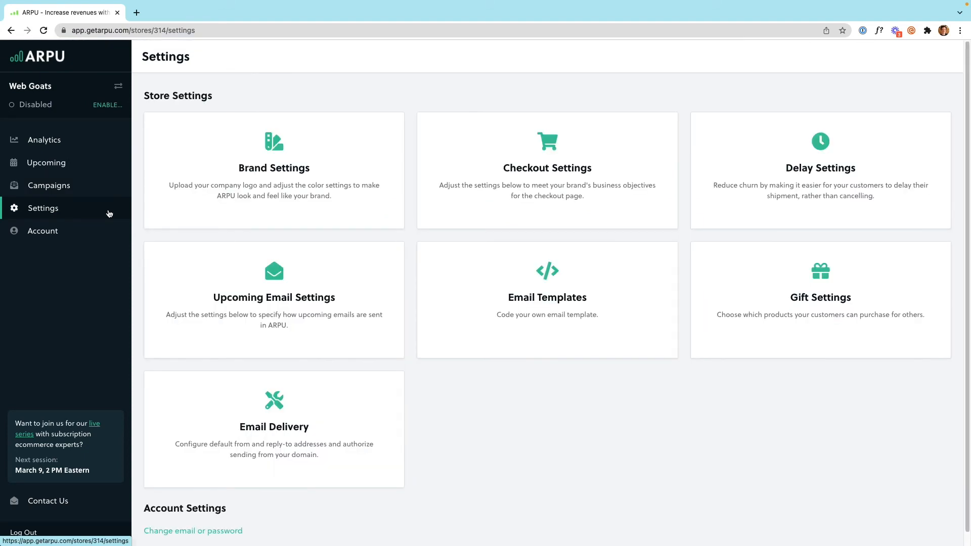
pyautogui.click(662, 322)
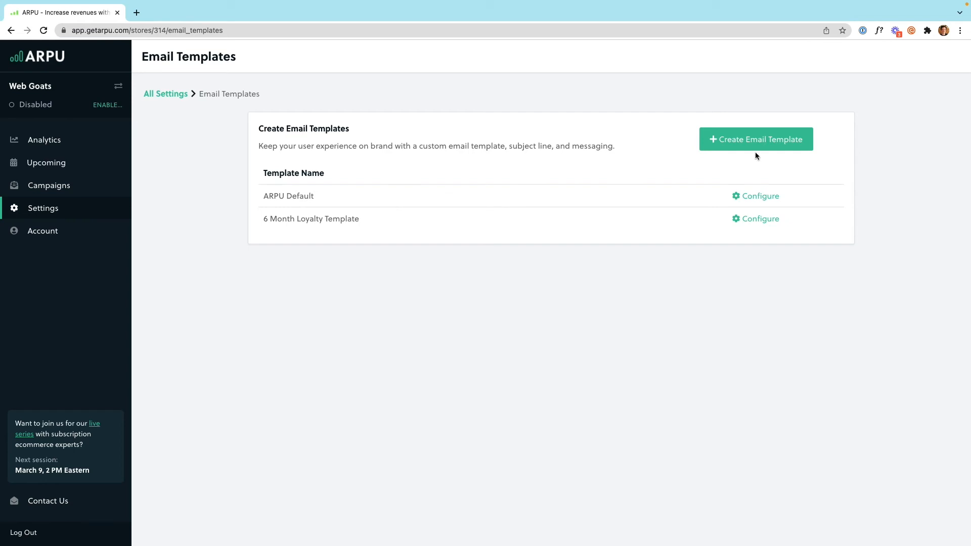
pyautogui.click(764, 223)
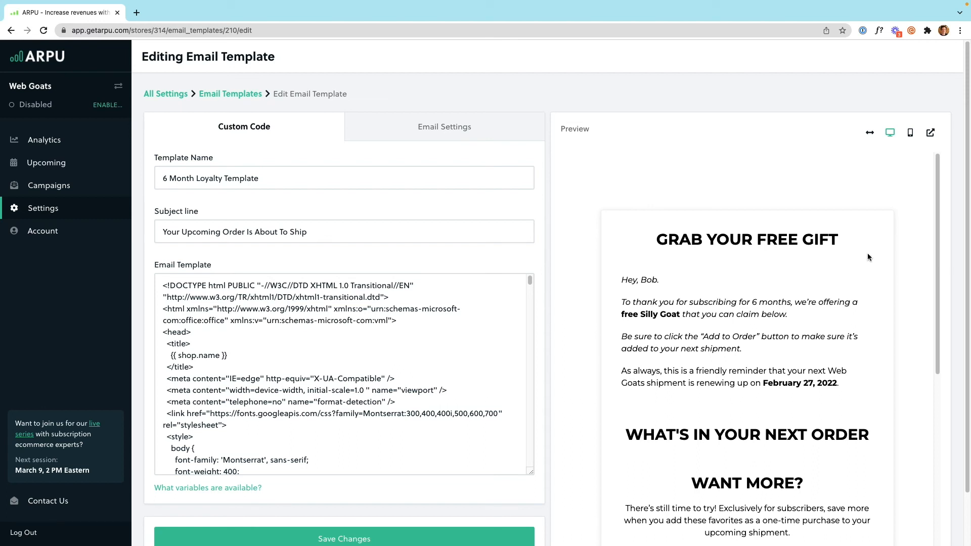
pyautogui.scroll(-1, 866, 252)
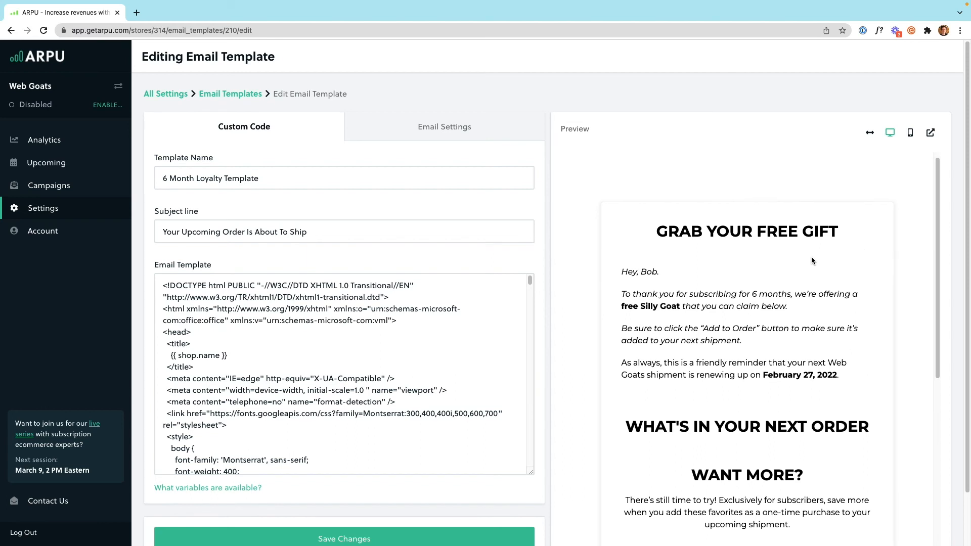
pyautogui.scroll(-1, 829, 252)
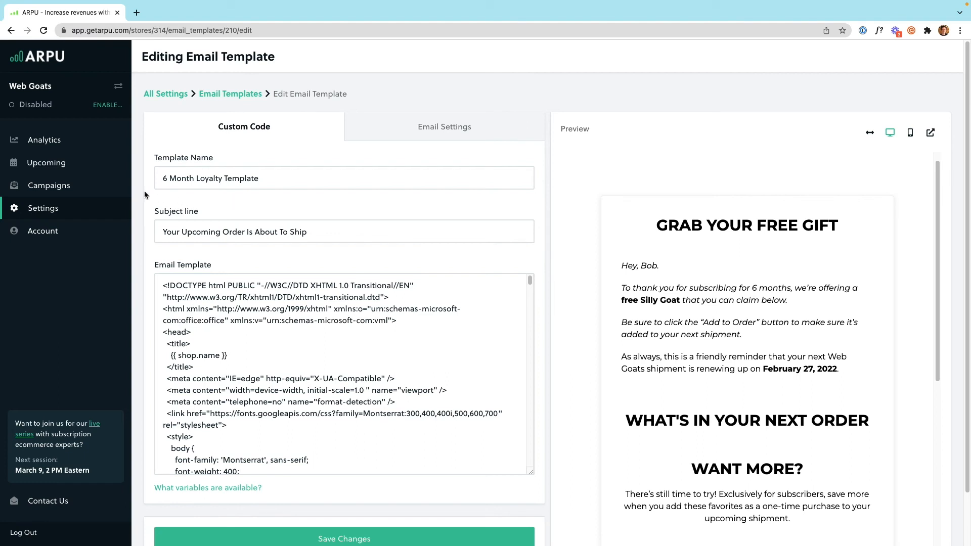
# Step: Assign the 6 Month Loyalty Template as the 6 month loyalty campaign's email template and save the campaign
pyautogui.click(96, 188)
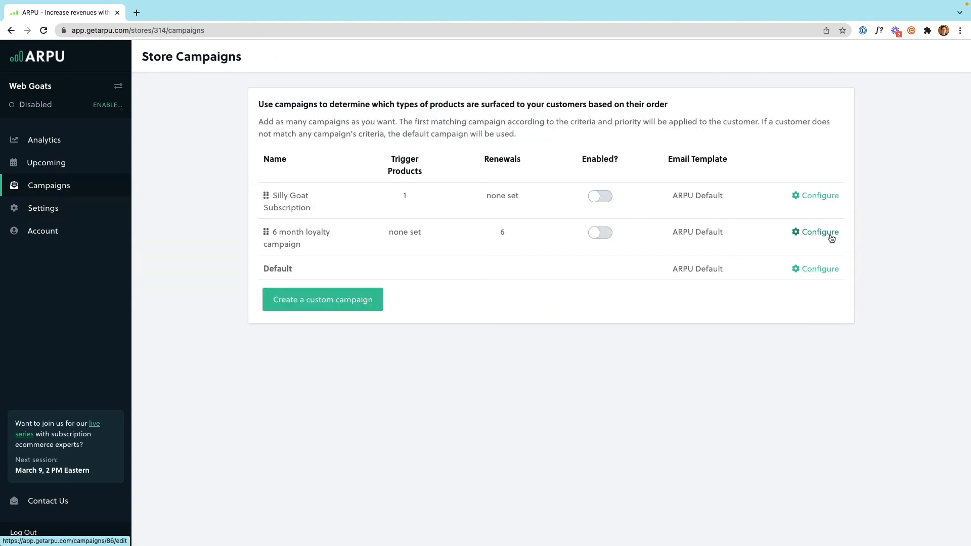
pyautogui.click(830, 237)
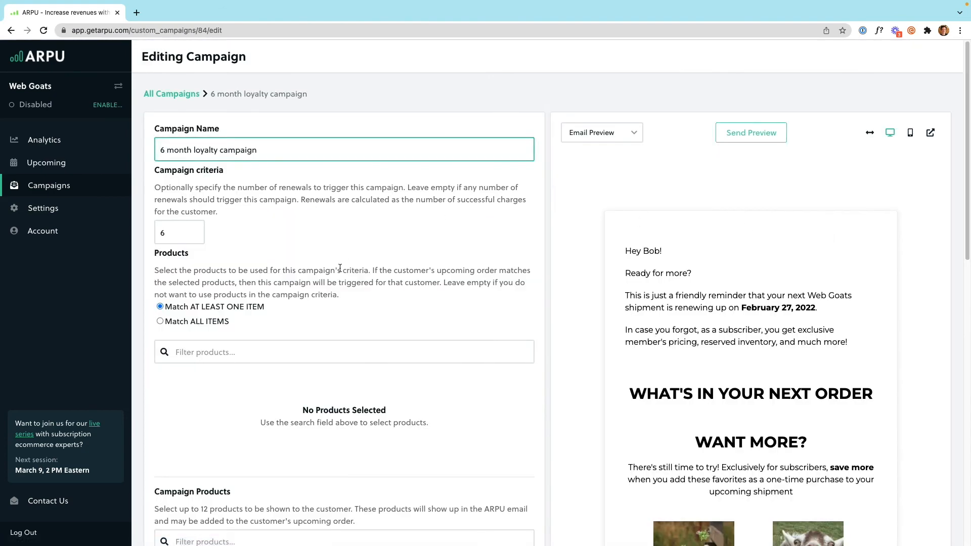
pyautogui.scroll(-12, 340, 268)
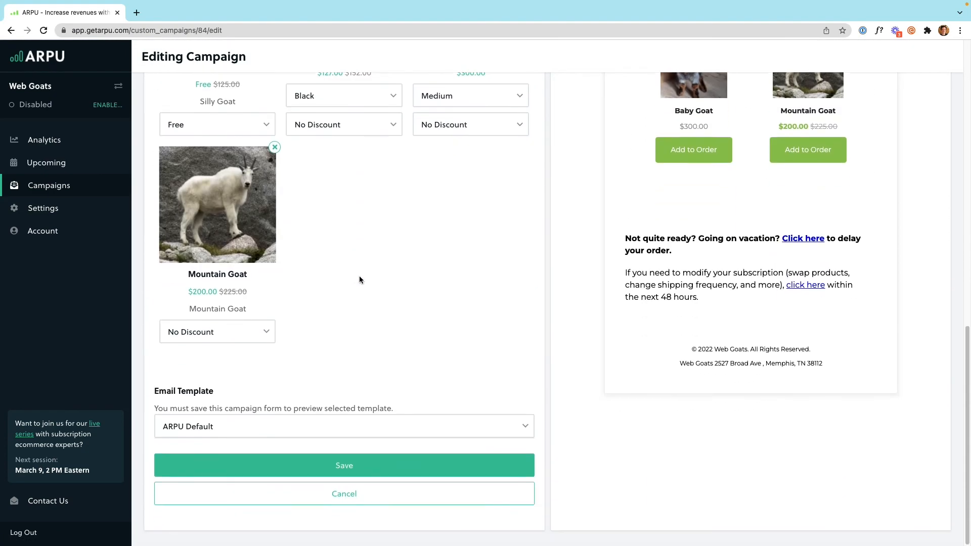
pyautogui.click(248, 429)
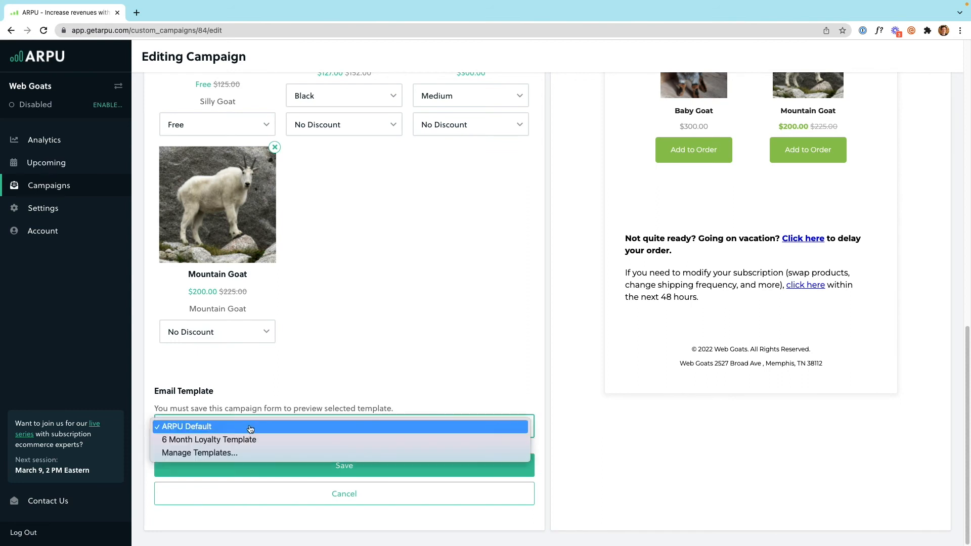
pyautogui.click(278, 441)
pyautogui.click(346, 464)
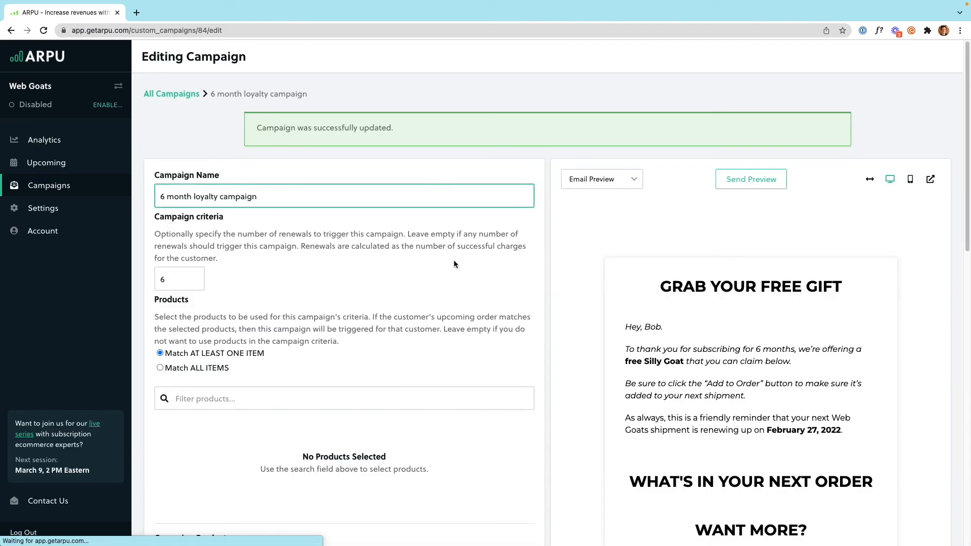
# Step: Review the loyalty campaign's email preview, from the free gift message through the product offers to the footer
pyautogui.scroll(-1, 536, 220)
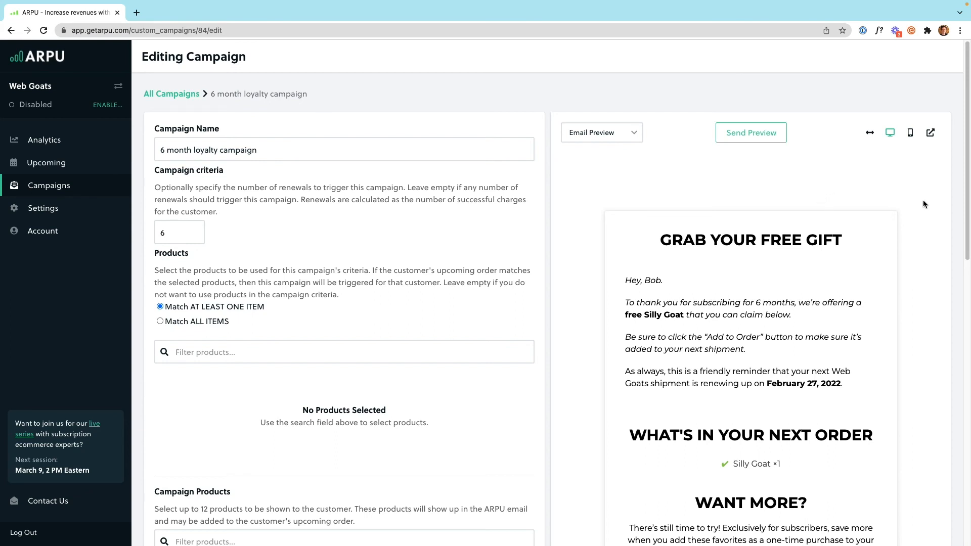
pyautogui.scroll(-1, 878, 266)
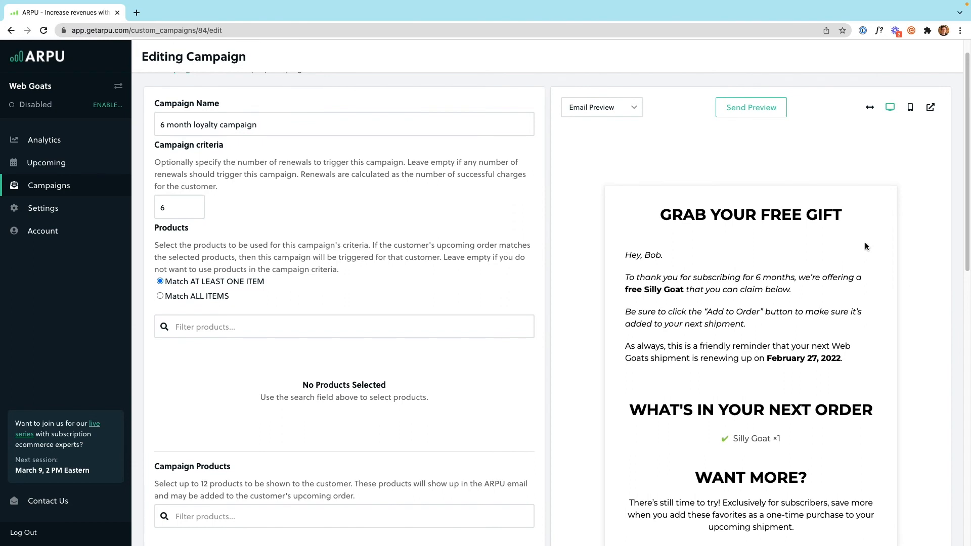
pyautogui.scroll(-3, 864, 244)
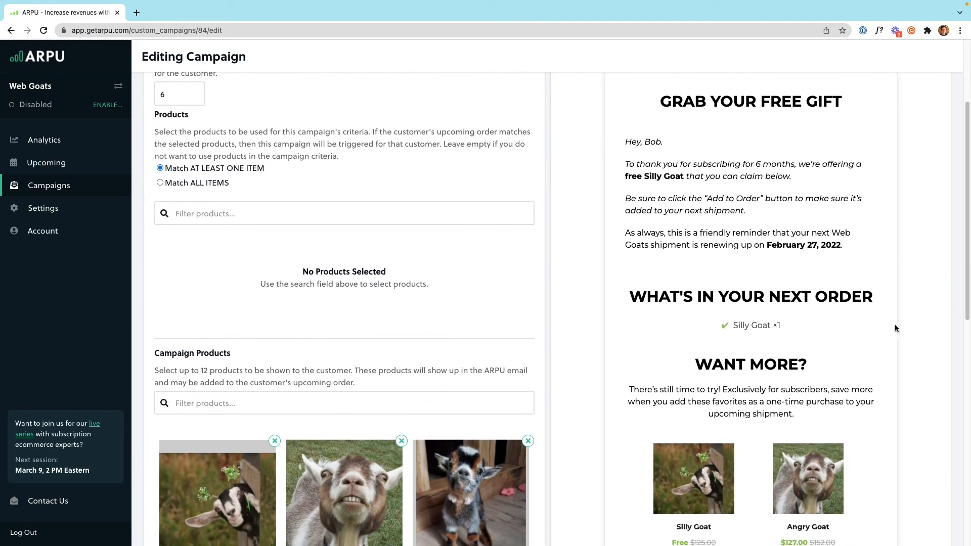
pyautogui.scroll(-3, 894, 324)
pyautogui.scroll(-3, 906, 324)
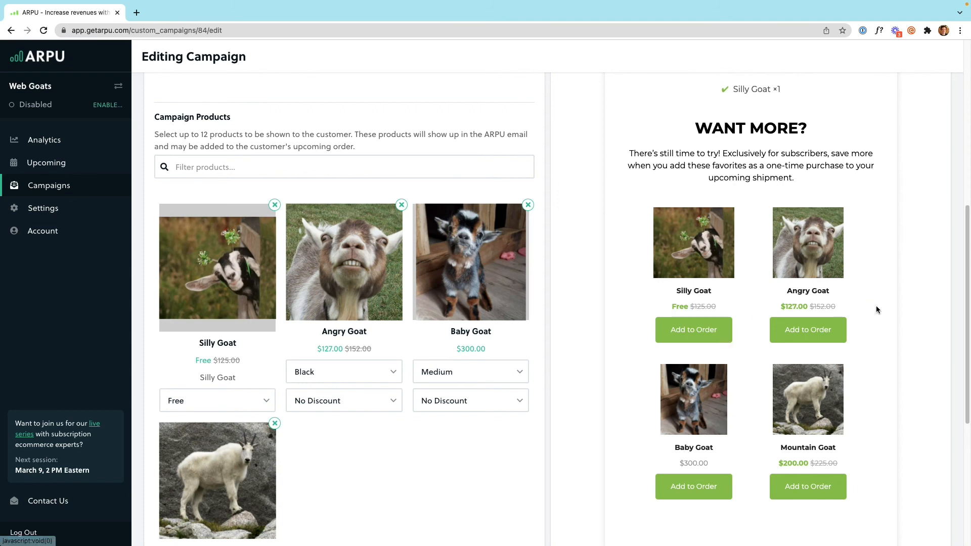
pyautogui.scroll(-1, 871, 325)
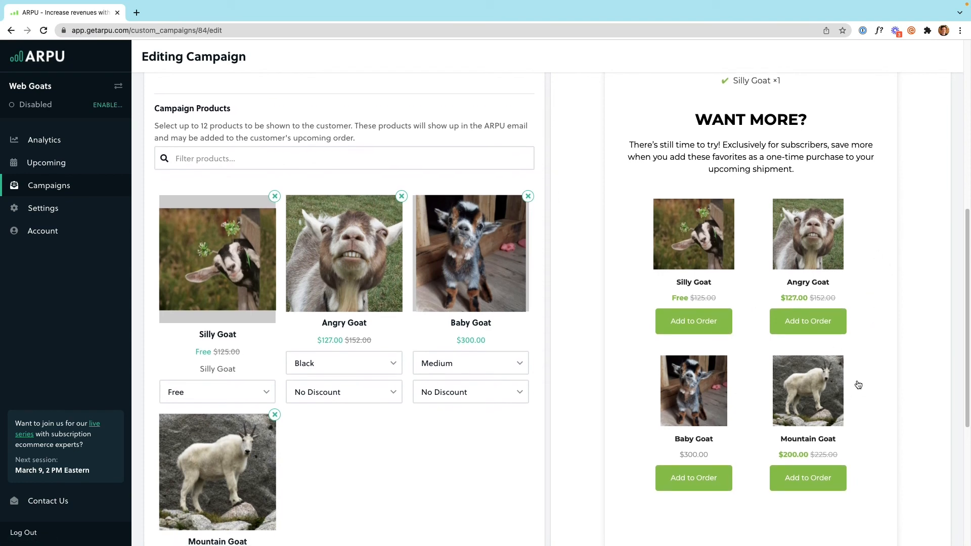
pyautogui.scroll(-3, 887, 384)
pyautogui.scroll(-3, 880, 387)
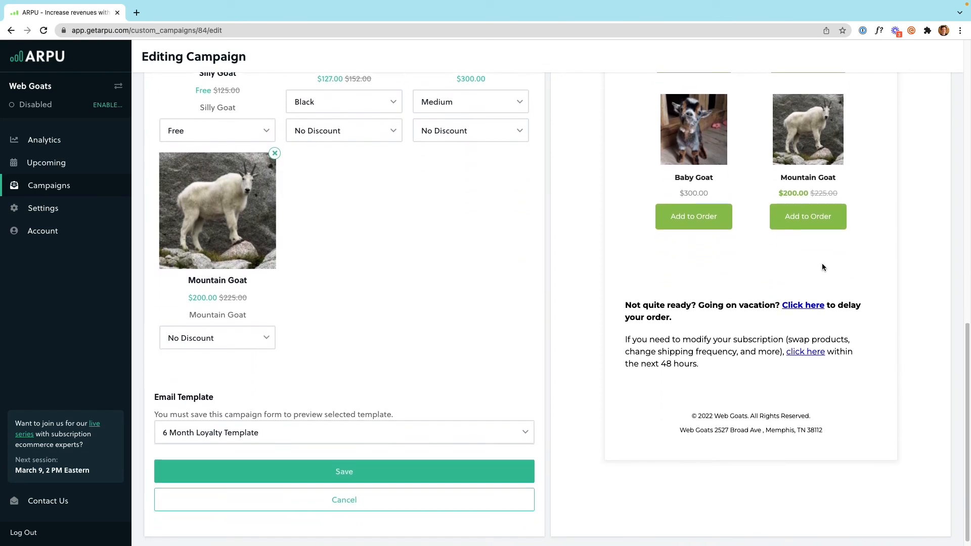
pyautogui.scroll(-1, 846, 402)
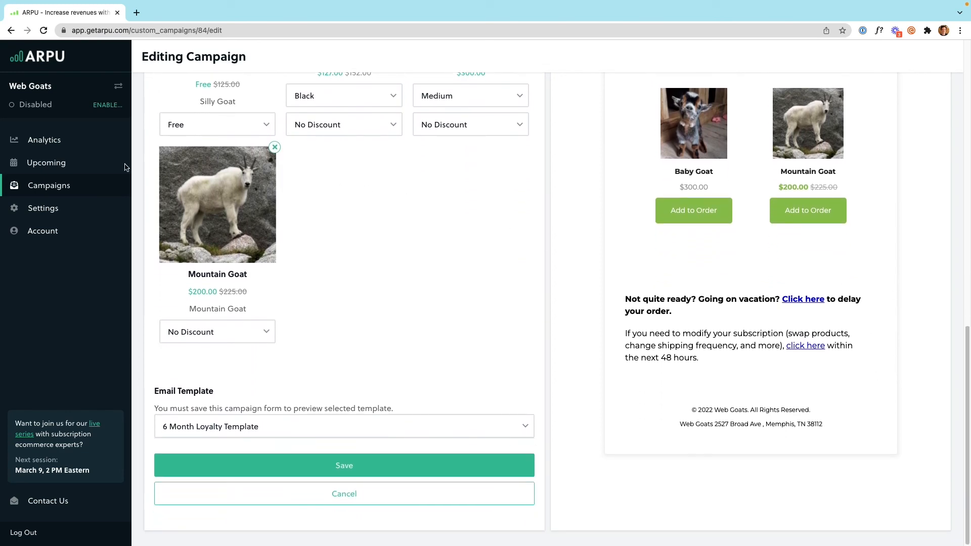
# Step: Move the 6 month loyalty campaign above Silly Goat Subscription in the campaign priority order and enable it
pyautogui.click(57, 189)
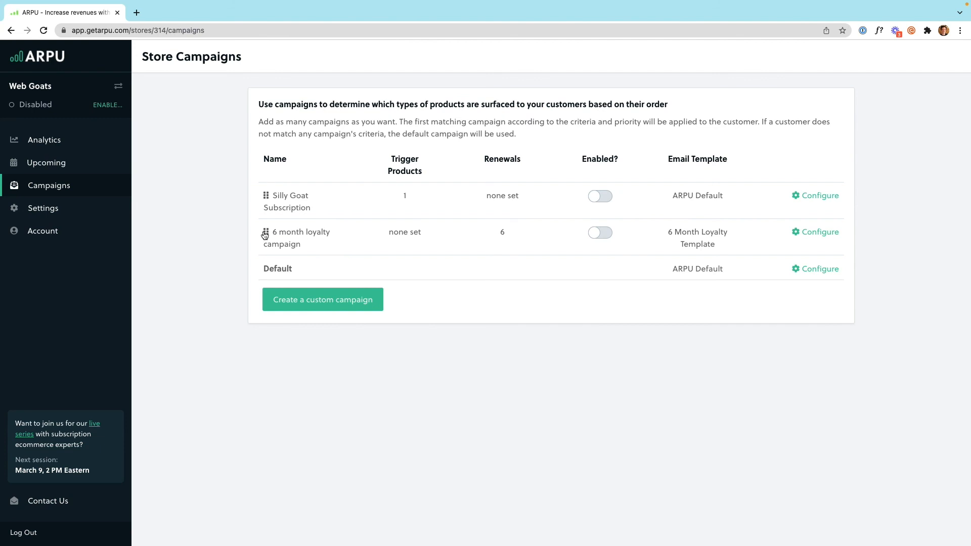
pyautogui.moveTo(265, 235); pyautogui.dragTo(263, 199)
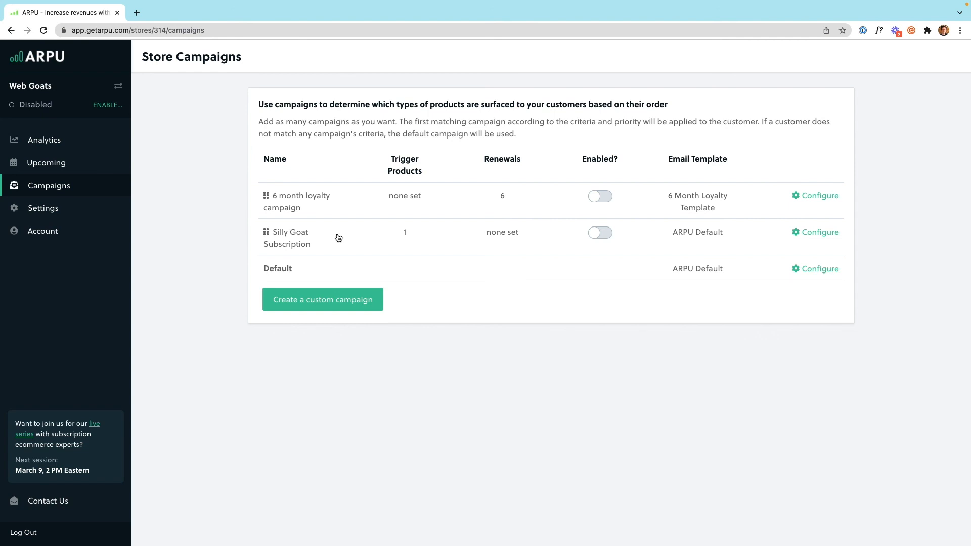
pyautogui.click(595, 201)
# Step: Open the upcoming orders and notifications to check which campaign matches each customer's order
pyautogui.click(60, 163)
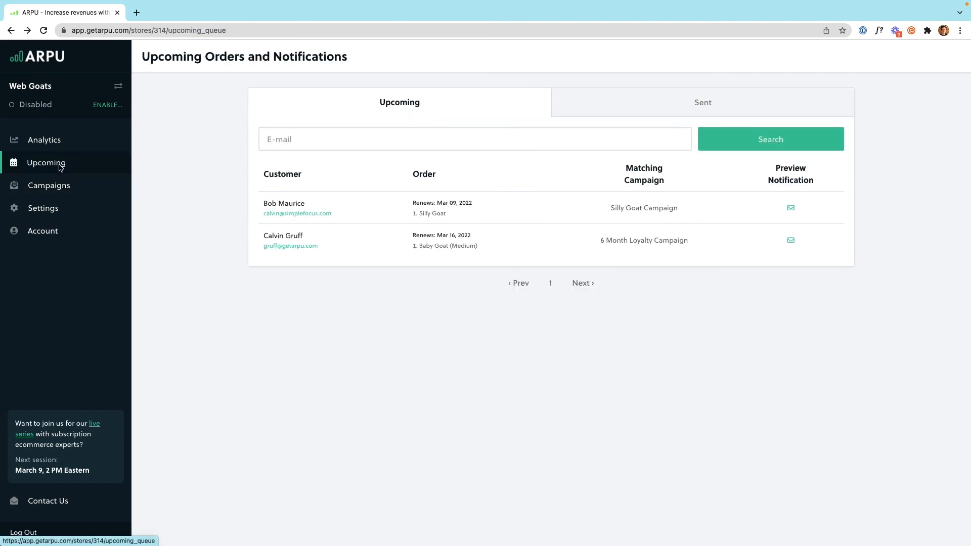